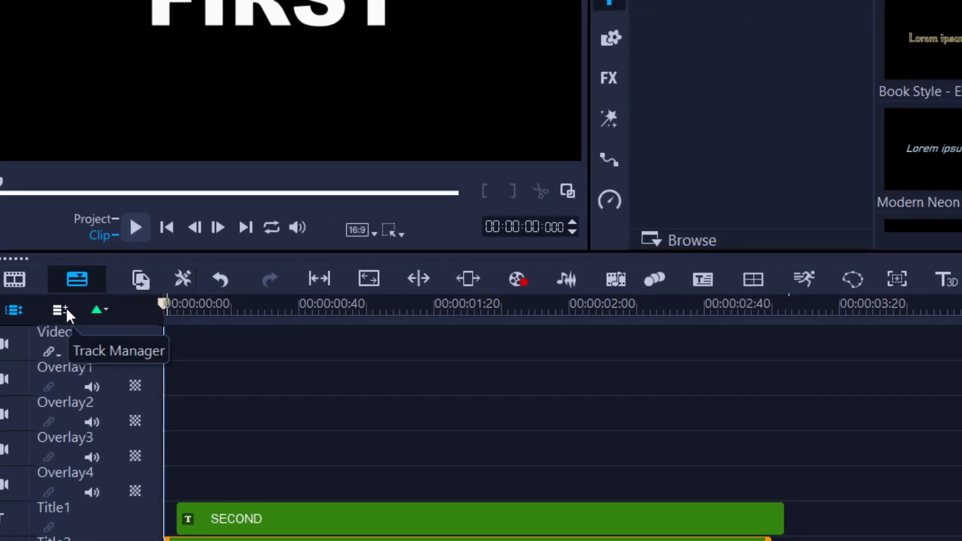
Check the title track count in track settings, then move the SECOND title onto Overlay3.
{"action": "left_click", "coordinate": [82, 308]}
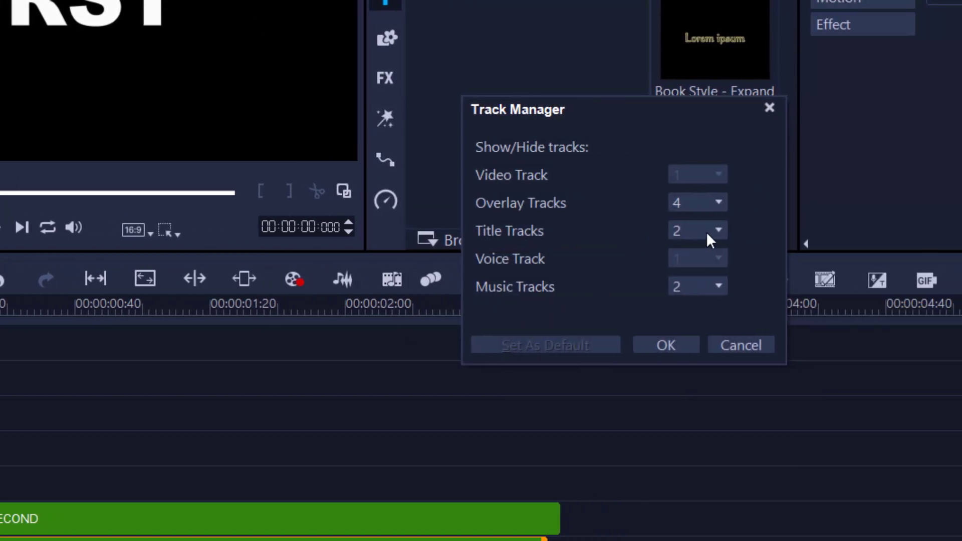
{"action": "left_click", "coordinate": [721, 230]}
{"action": "left_click", "coordinate": [795, 433]}
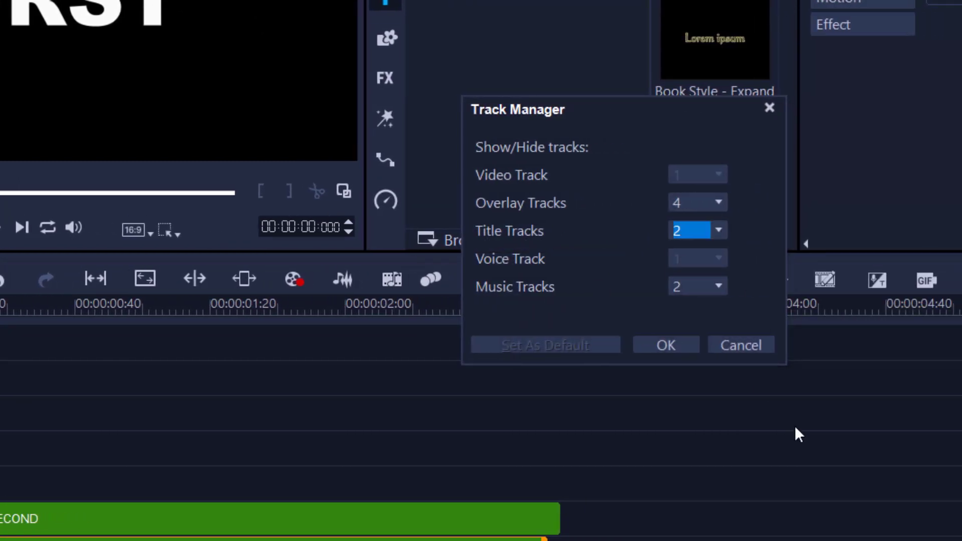
{"action": "left_click", "coordinate": [748, 348]}
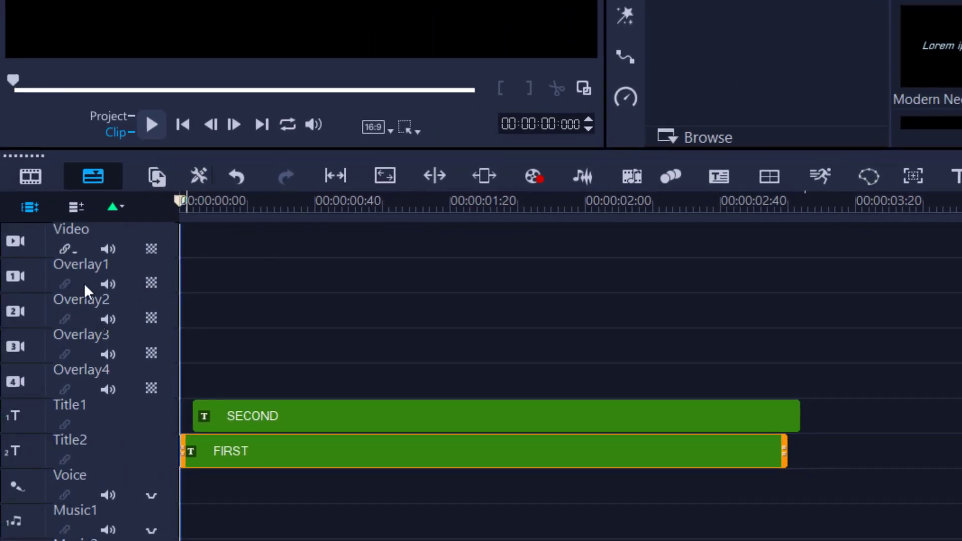
{"action": "left_click_drag", "start_coordinate": [399, 427], "coordinate": [386, 360]}
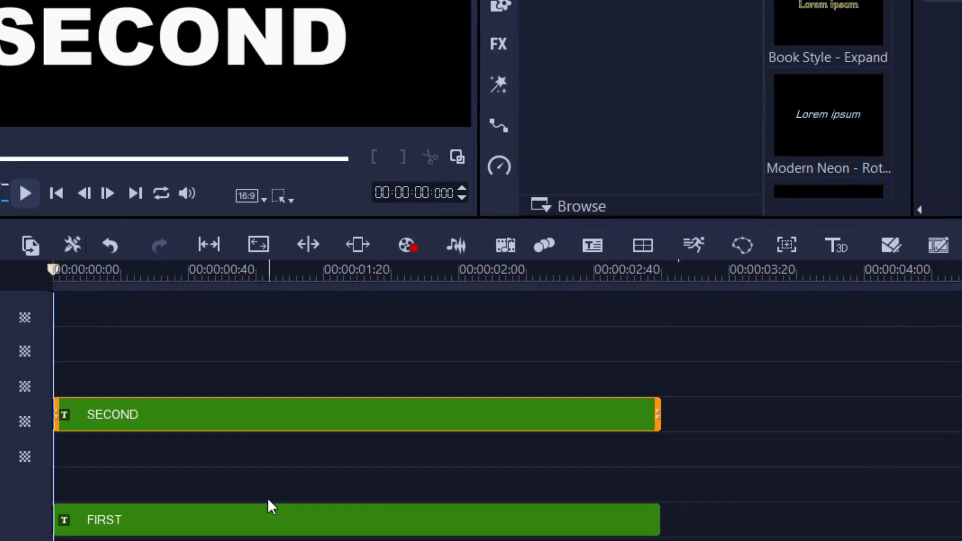
{"action": "double_click", "coordinate": [390, 439]}
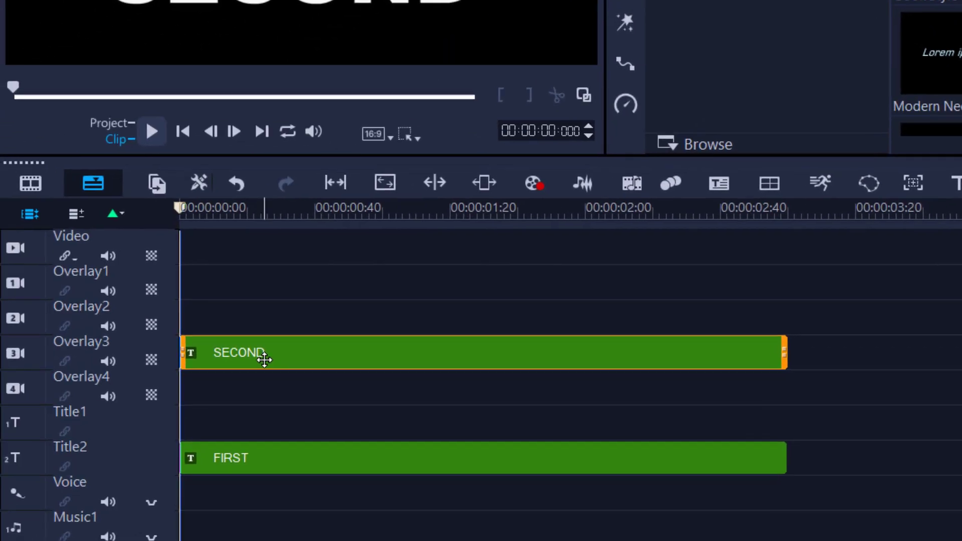
Keep the overlay track count at 4 in the track visibility settings.
{"action": "left_click", "coordinate": [83, 209]}
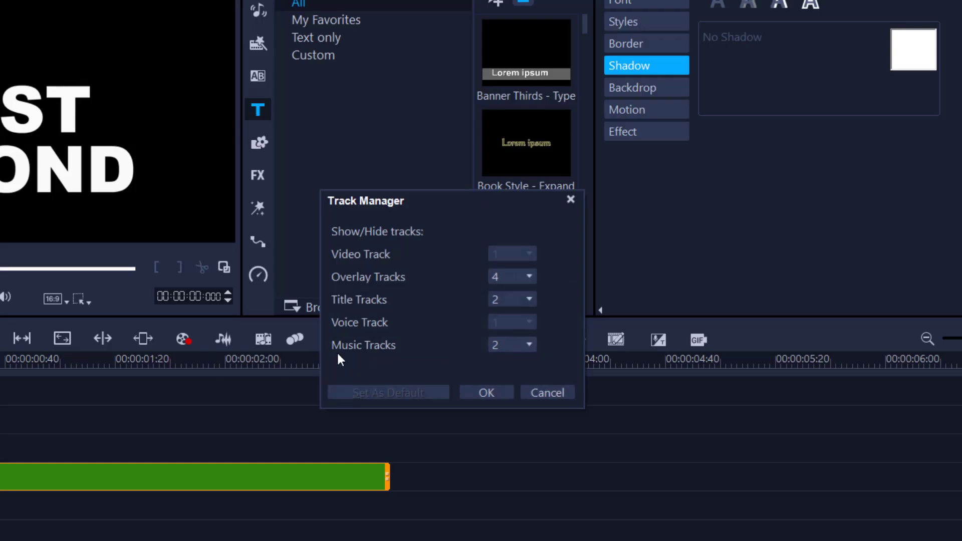
{"action": "left_click", "coordinate": [528, 278]}
{"action": "left_click_drag", "start_coordinate": [530, 307], "coordinate": [530, 386]}
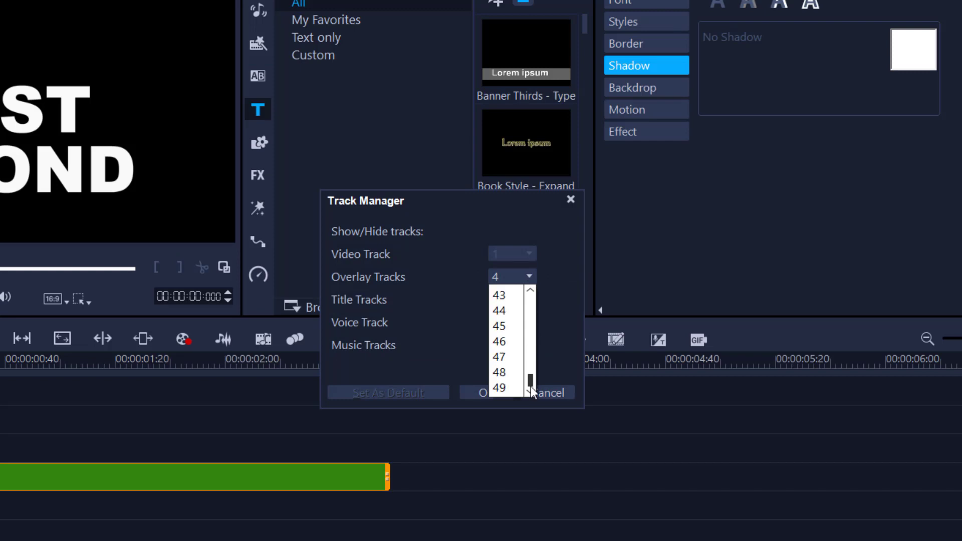
{"action": "left_click", "coordinate": [542, 459]}
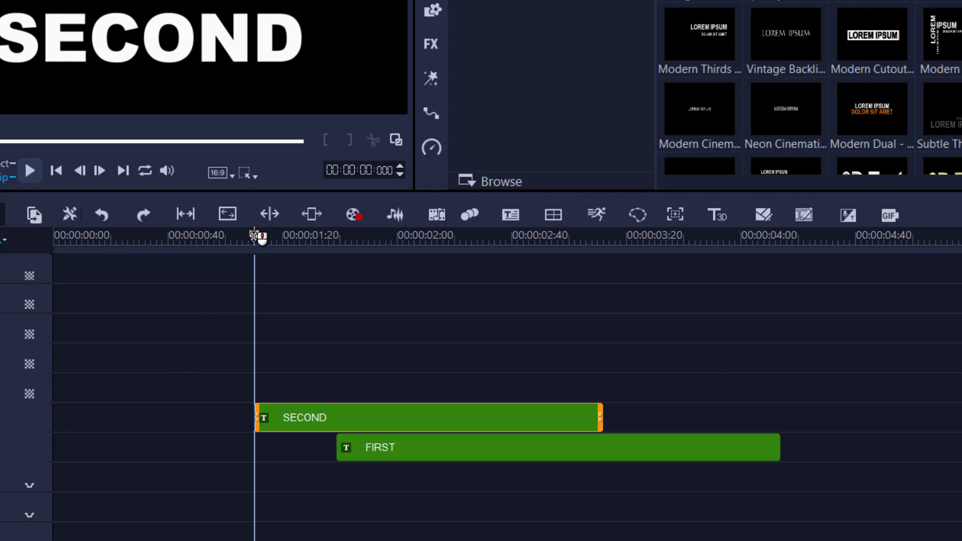
Split SECOND just past its start with S and drag the short piece onto FIRST's track.
{"action": "left_click_drag", "start_coordinate": [255, 235], "coordinate": [301, 243]}
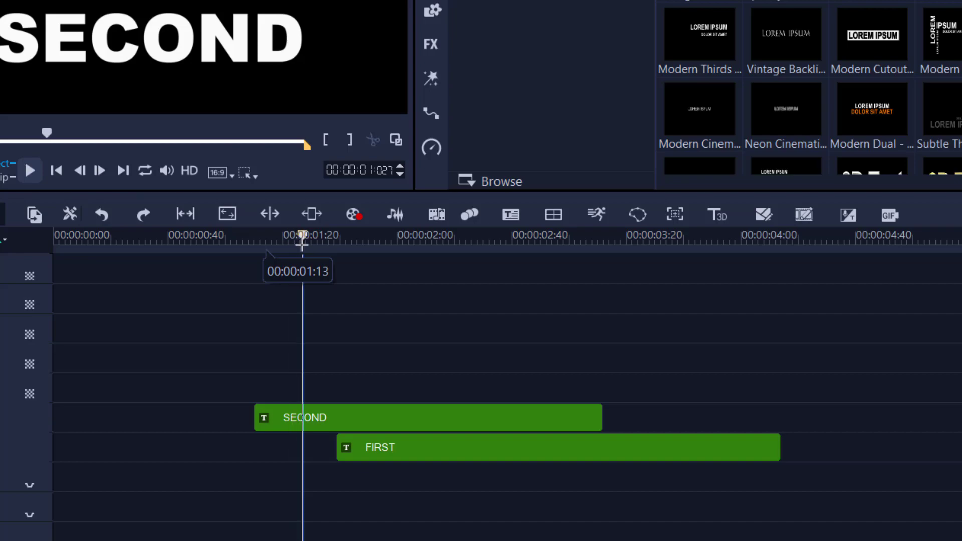
{"action": "left_click", "coordinate": [278, 416]}
{"action": "key", "text": "s"}
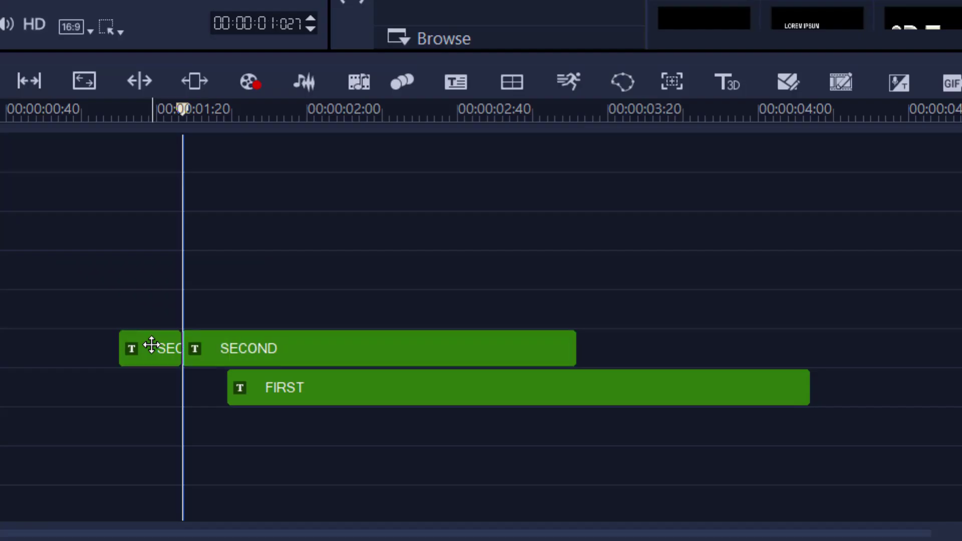
{"action": "left_click_drag", "start_coordinate": [150, 348], "coordinate": [258, 386]}
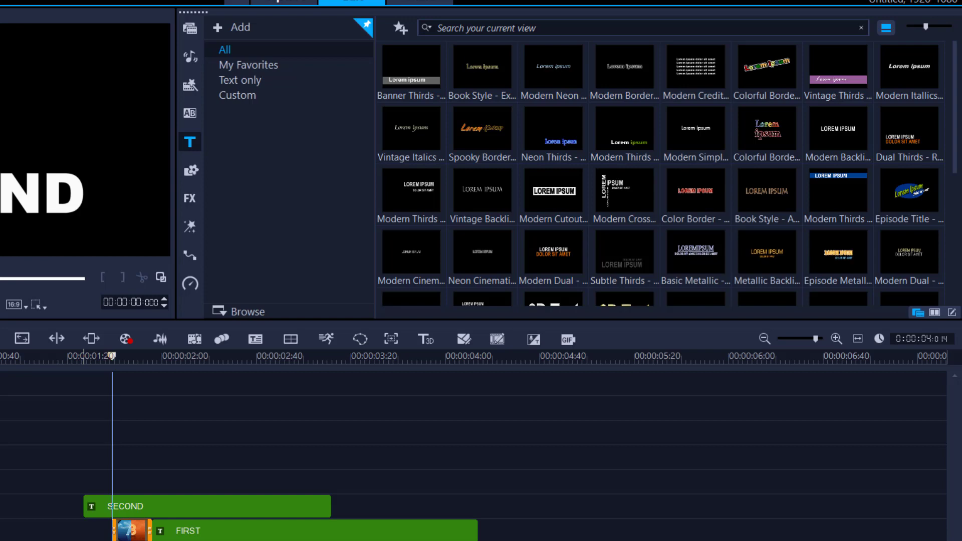
Show the Transition library gallery and move the playhead back before the title clips.
{"action": "left_click", "coordinate": [131, 531]}
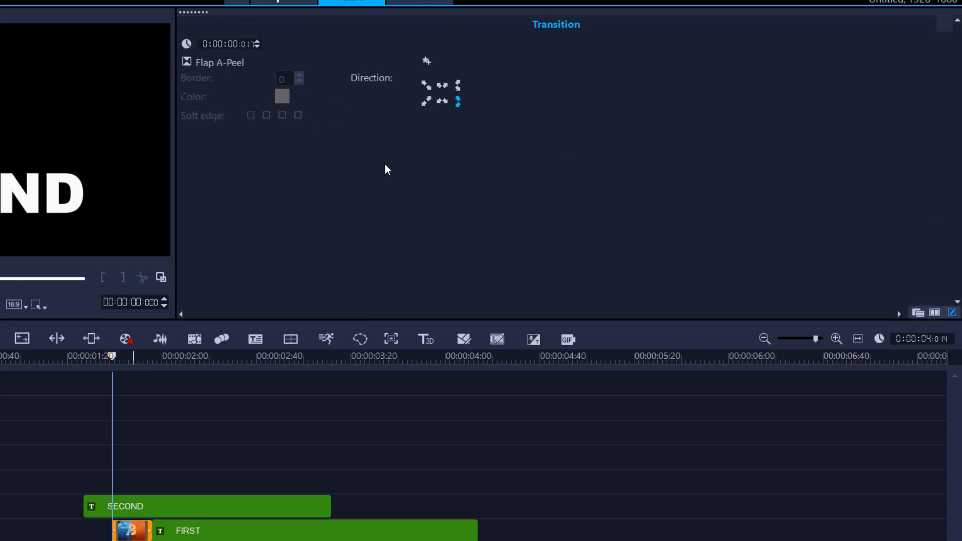
{"action": "left_click", "coordinate": [915, 313]}
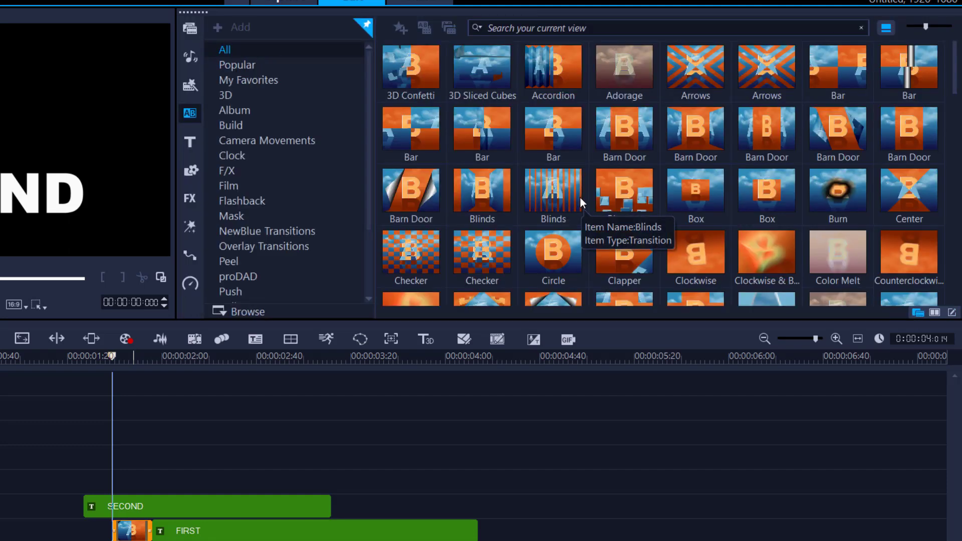
{"action": "left_click_drag", "start_coordinate": [113, 357], "coordinate": [46, 356]}
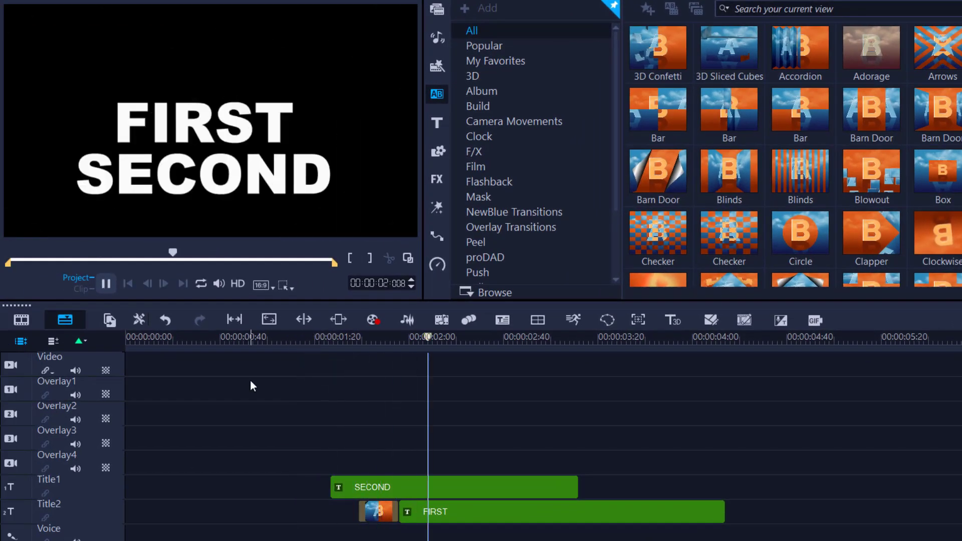
Play back the SECOND and FIRST titles from the start, then select the SECOND clip.
{"action": "key", "text": "space"}
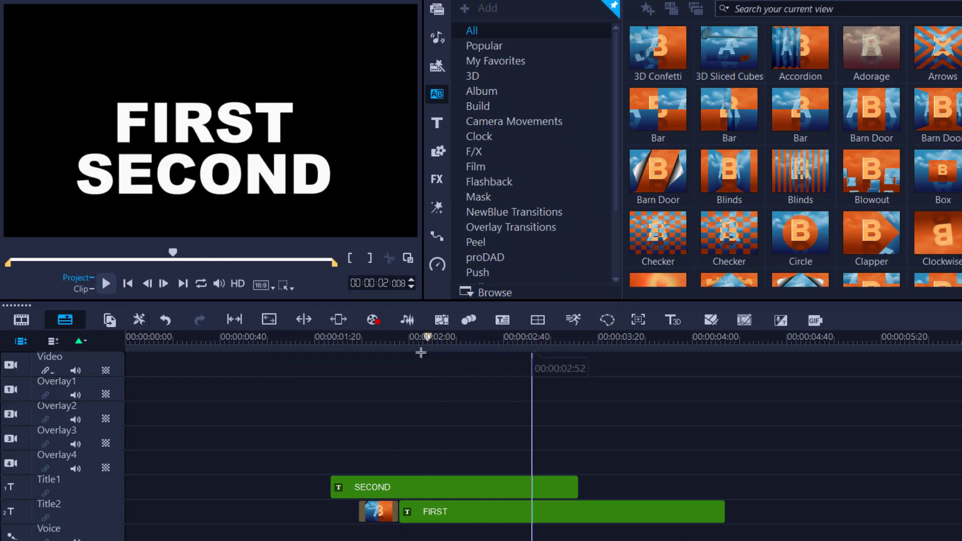
{"action": "left_click_drag", "start_coordinate": [531, 340], "coordinate": [307, 350]}
{"action": "key", "text": "space"}
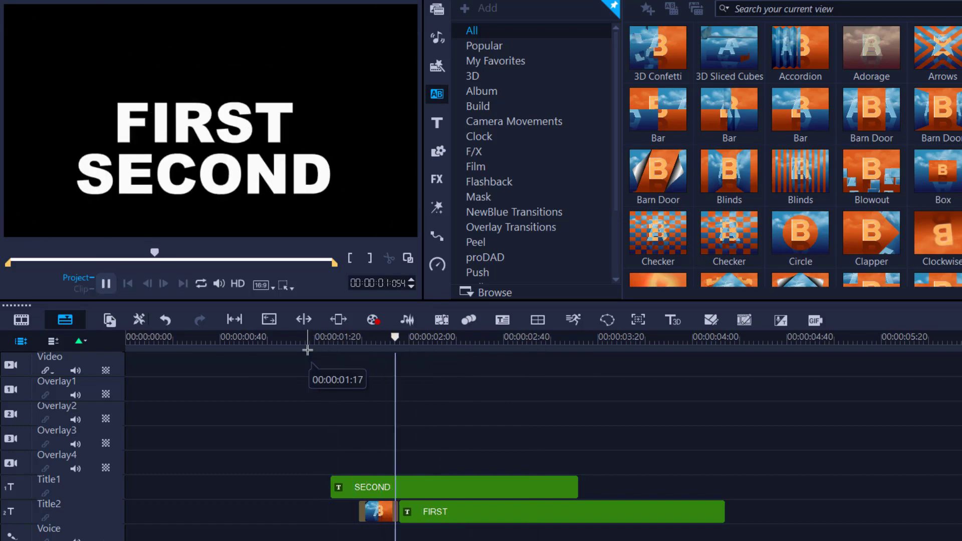
{"action": "key", "text": "space"}
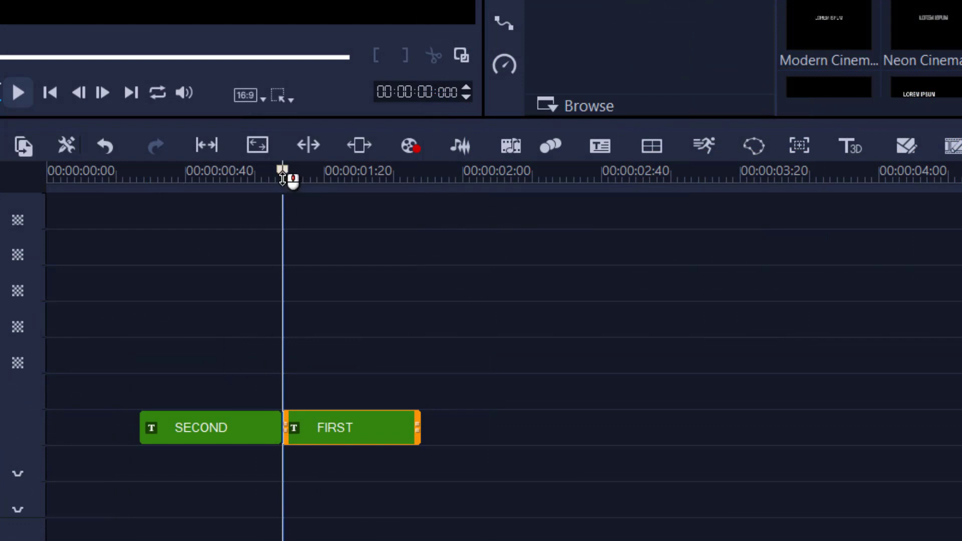
{"action": "left_click", "coordinate": [224, 190]}
{"action": "left_click", "coordinate": [210, 435]}
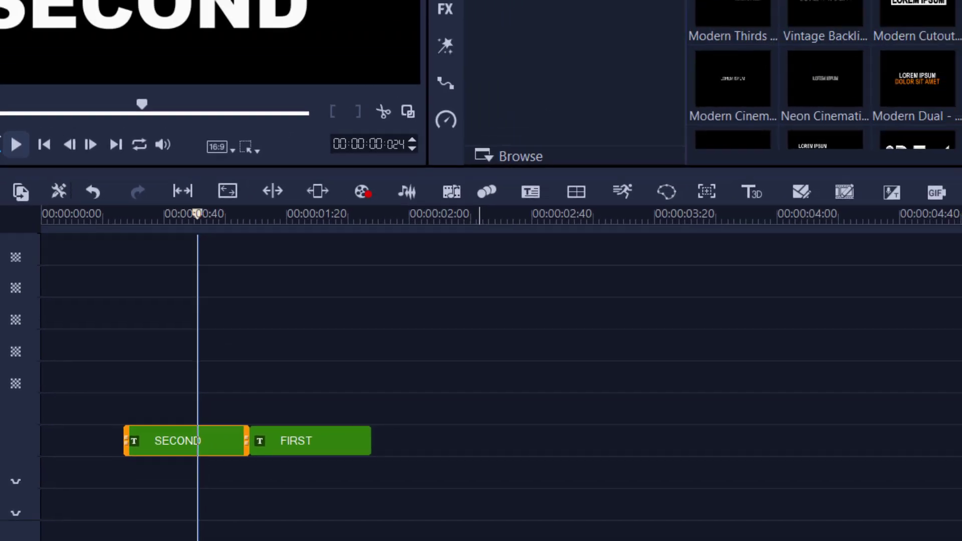
Place a Barn Door transition between SECOND and FIRST, trimmed to fit, and preview it.
{"action": "left_click", "coordinate": [313, 98]}
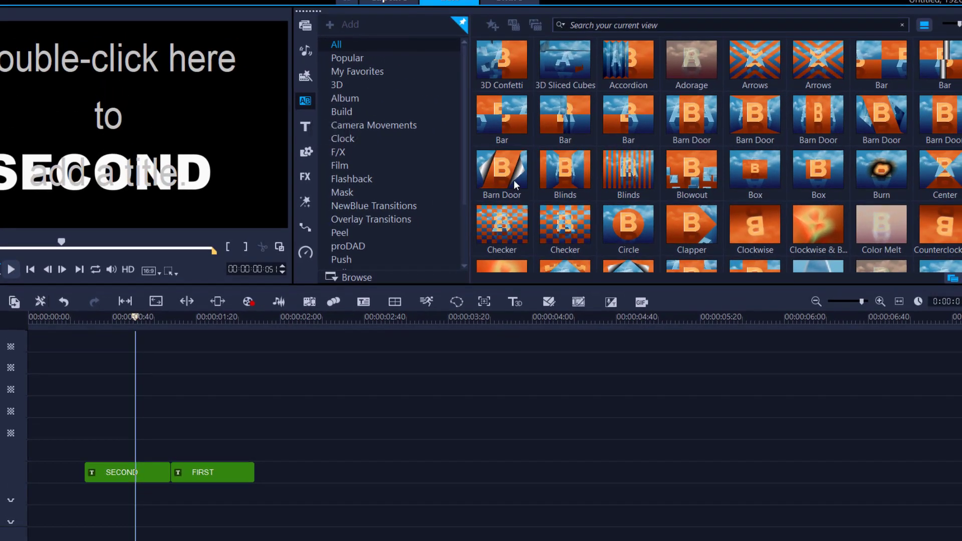
{"action": "left_click_drag", "start_coordinate": [510, 177], "coordinate": [172, 473]}
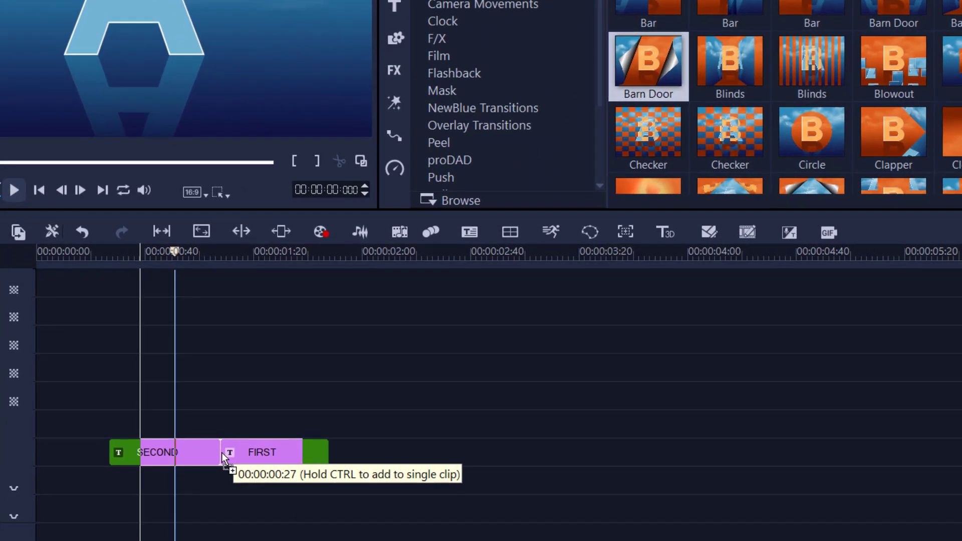
{"action": "left_click_drag", "start_coordinate": [221, 453], "coordinate": [221, 452]}
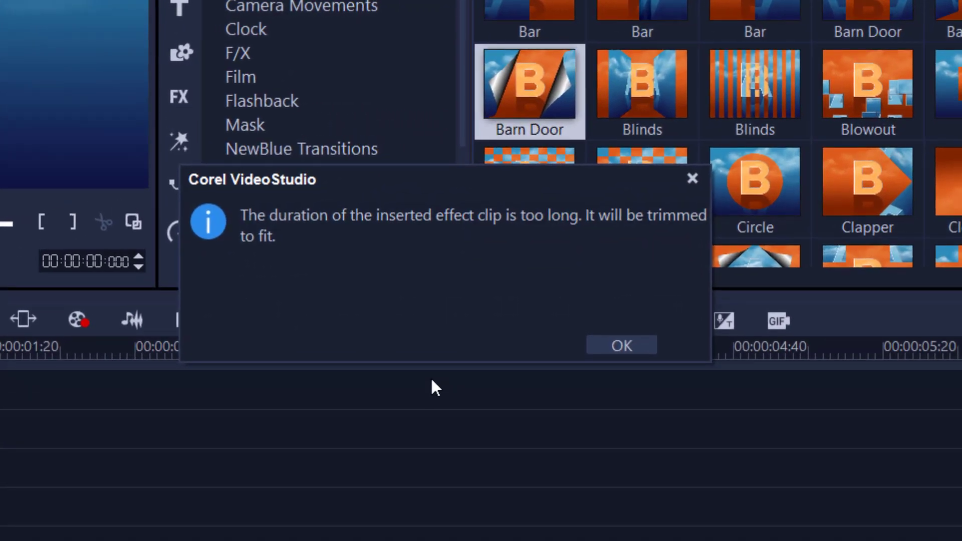
{"action": "left_click", "coordinate": [607, 346]}
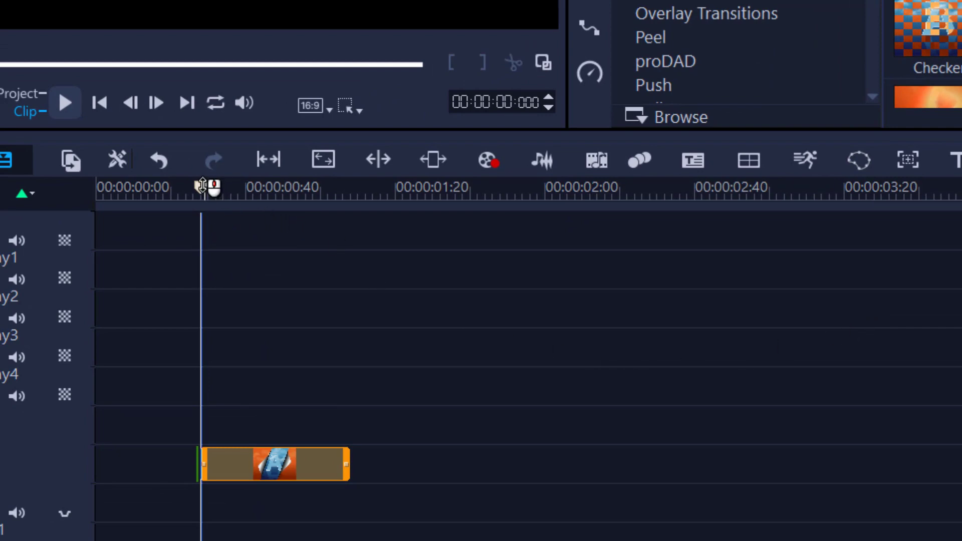
{"action": "left_click", "coordinate": [173, 193]}
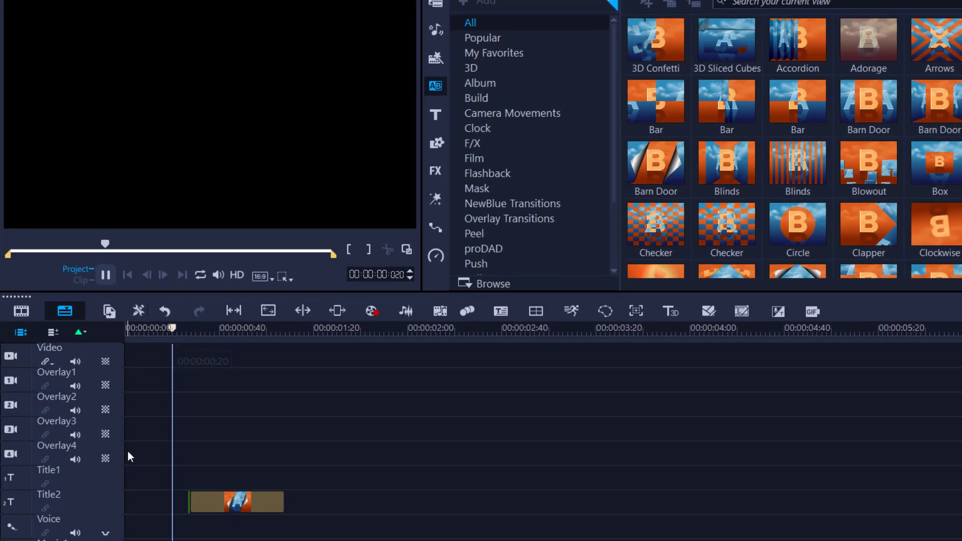
{"action": "key", "text": "space"}
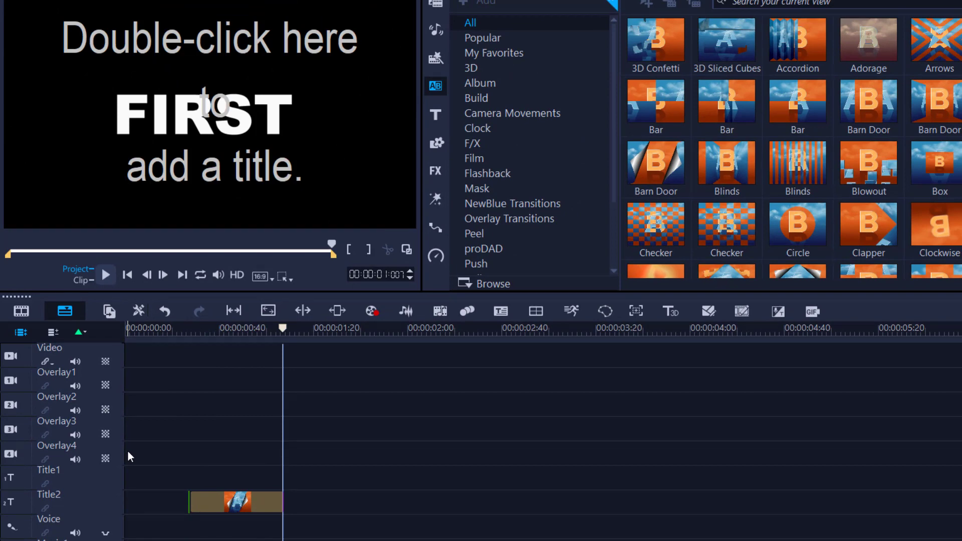
Undo the Barn Door and put a proDAD Adorage transition between SECOND and FIRST.
{"action": "key", "text": "ctrl+z"}
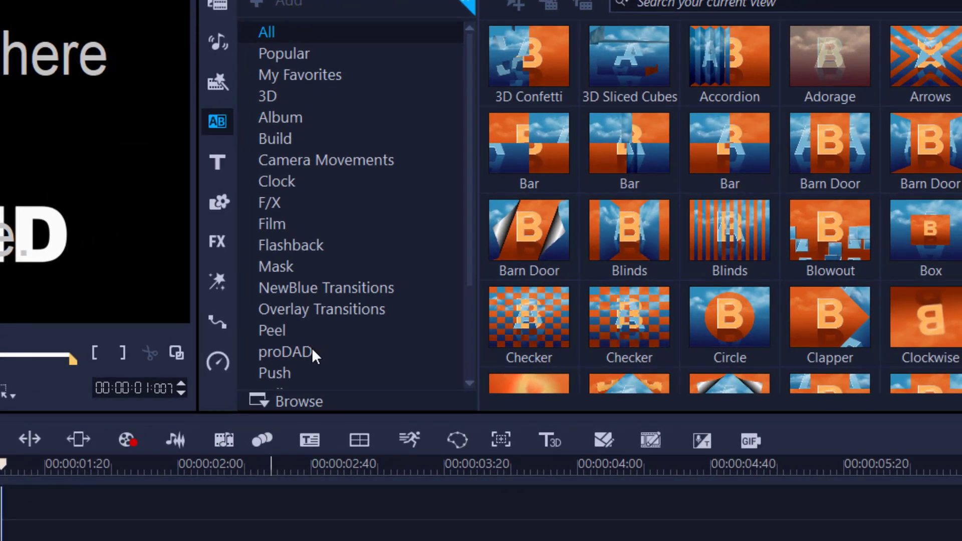
{"action": "left_click", "coordinate": [311, 349]}
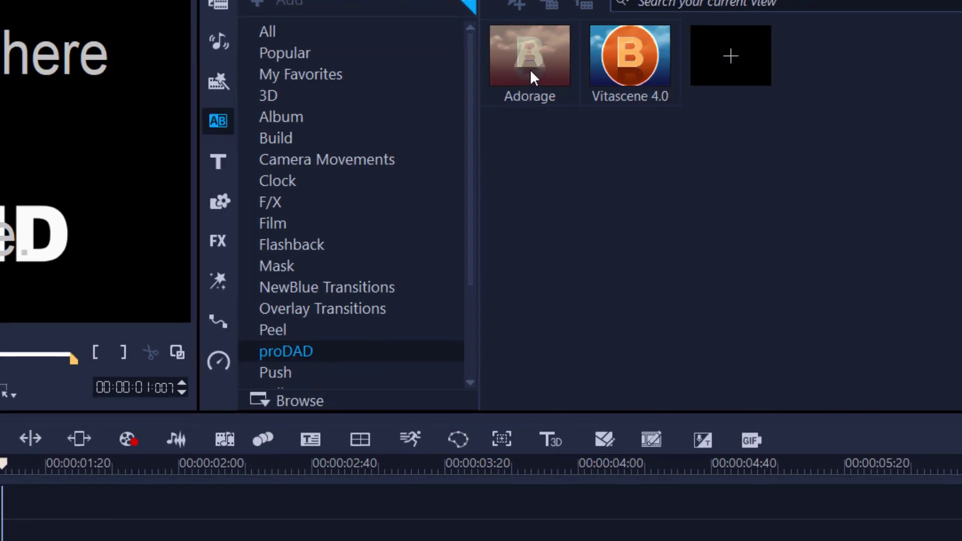
{"action": "left_click_drag", "start_coordinate": [532, 76], "coordinate": [338, 265]}
{"action": "left_click_drag", "start_coordinate": [557, 105], "coordinate": [221, 537]}
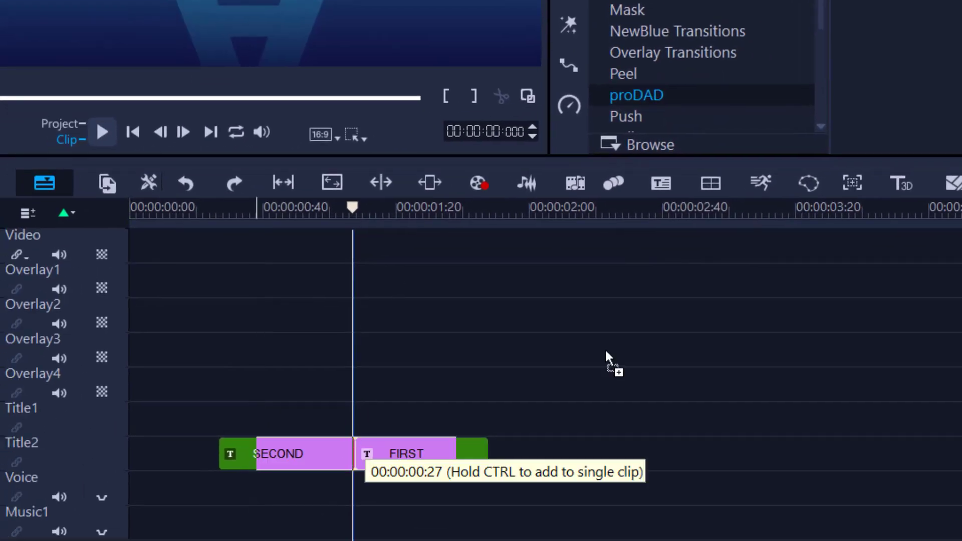
{"action": "key", "text": "Return"}
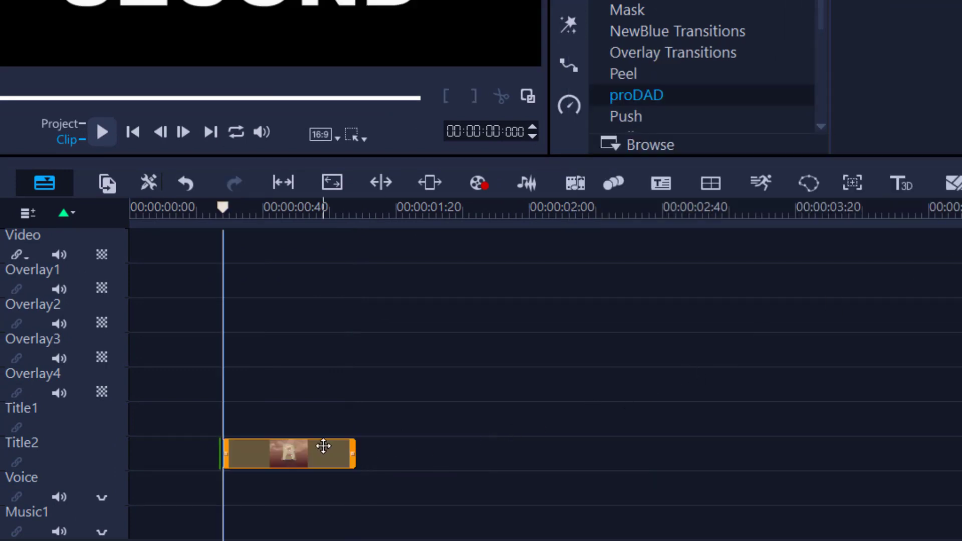
Open the Adorage customization window and its Video A source settings.
{"action": "double_click", "coordinate": [323, 446]}
{"action": "left_click", "coordinate": [318, 117]}
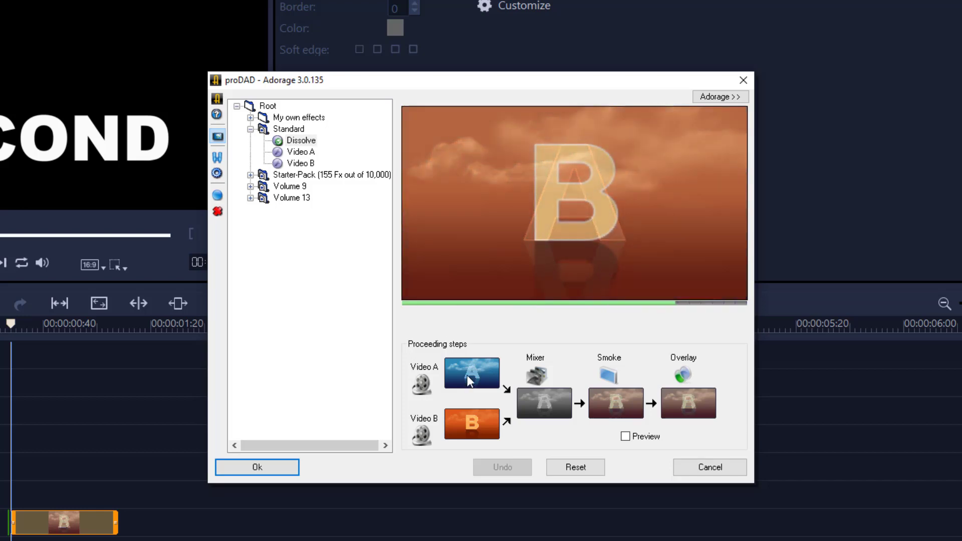
{"action": "left_click", "coordinate": [467, 374]}
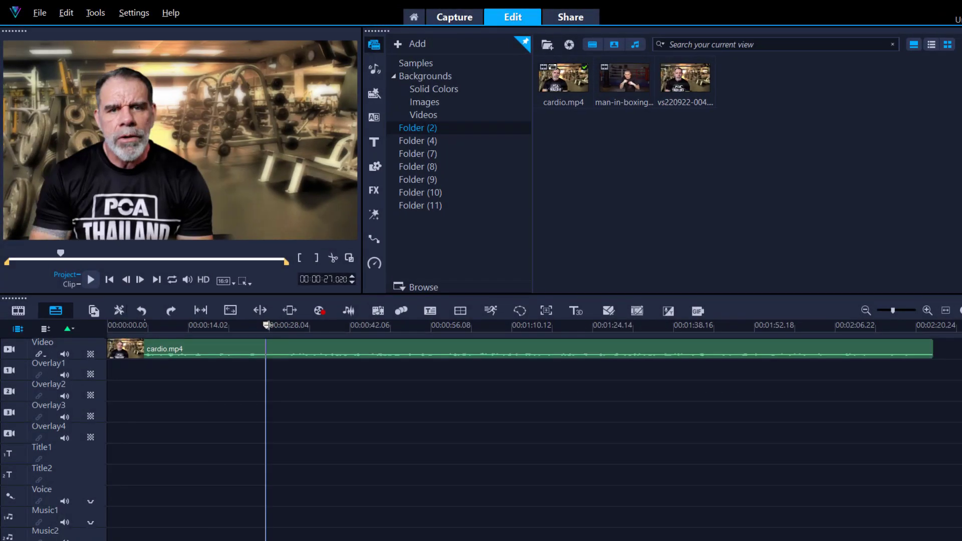
Freeze cardio.mp4 at about 57 seconds for 3 seconds using Speed > Freeze Frame.
{"action": "left_click_drag", "start_coordinate": [264, 321], "coordinate": [440, 331]}
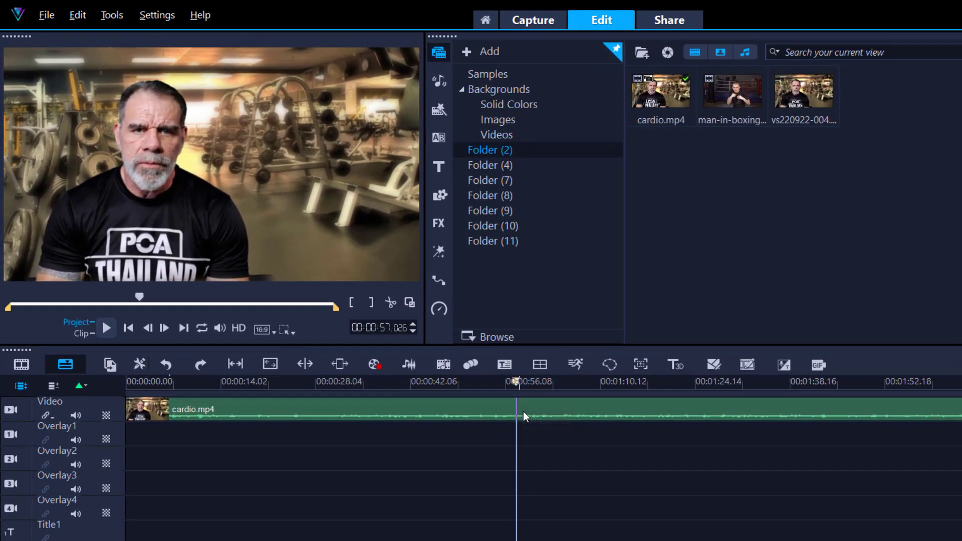
{"action": "left_click", "coordinate": [447, 349]}
{"action": "right_click", "coordinate": [545, 427]}
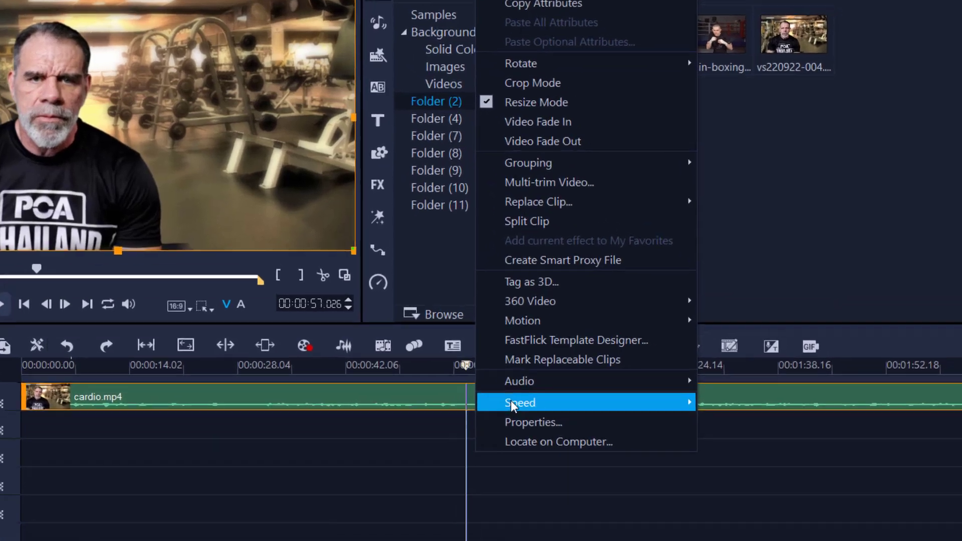
{"action": "mouse_move", "coordinate": [651, 431]}
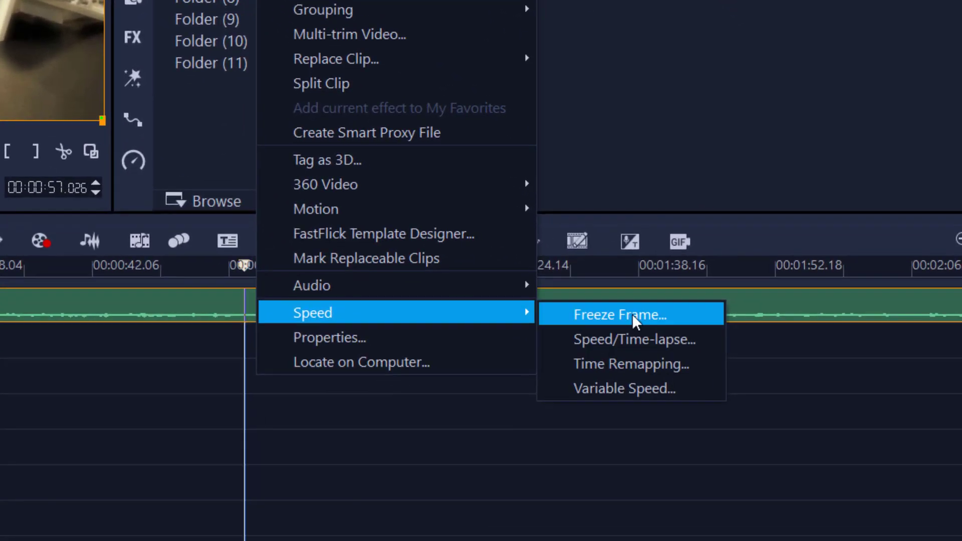
{"action": "left_click", "coordinate": [819, 432]}
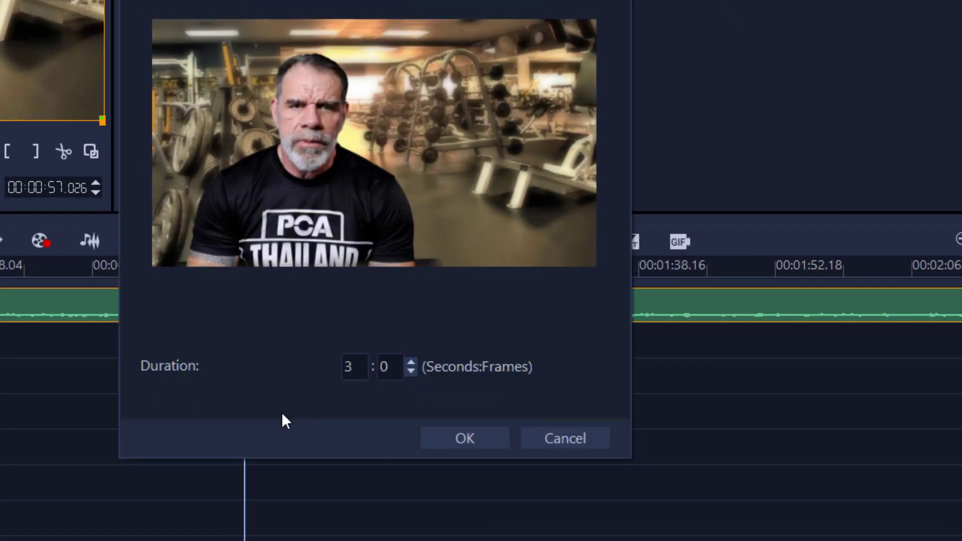
{"action": "left_click", "coordinate": [447, 438]}
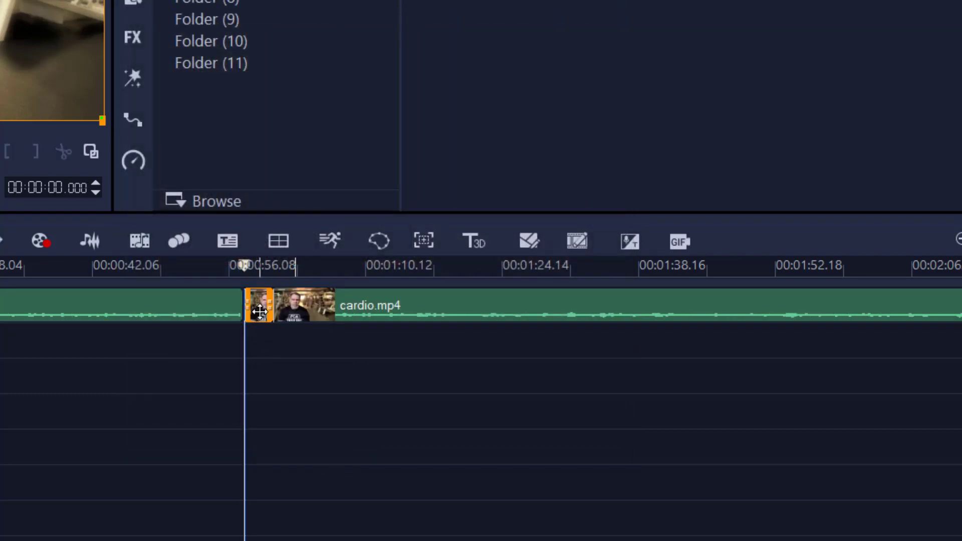
{"action": "left_click", "coordinate": [287, 354]}
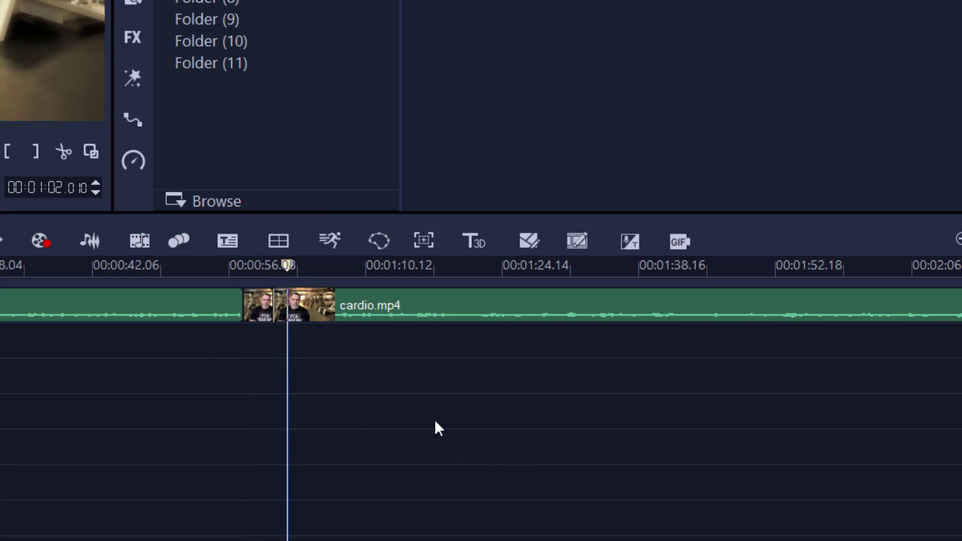
Start a split-screen template divided by a diagonal straight line, top-left to bottom-right.
{"action": "left_click", "coordinate": [527, 243]}
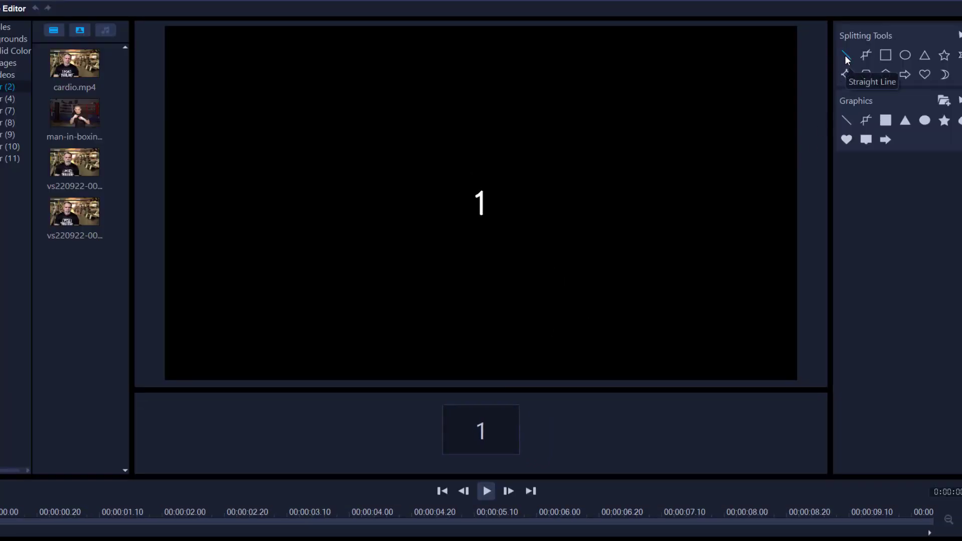
{"action": "left_click", "coordinate": [846, 65]}
{"action": "left_click_drag", "start_coordinate": [164, 28], "coordinate": [796, 375]}
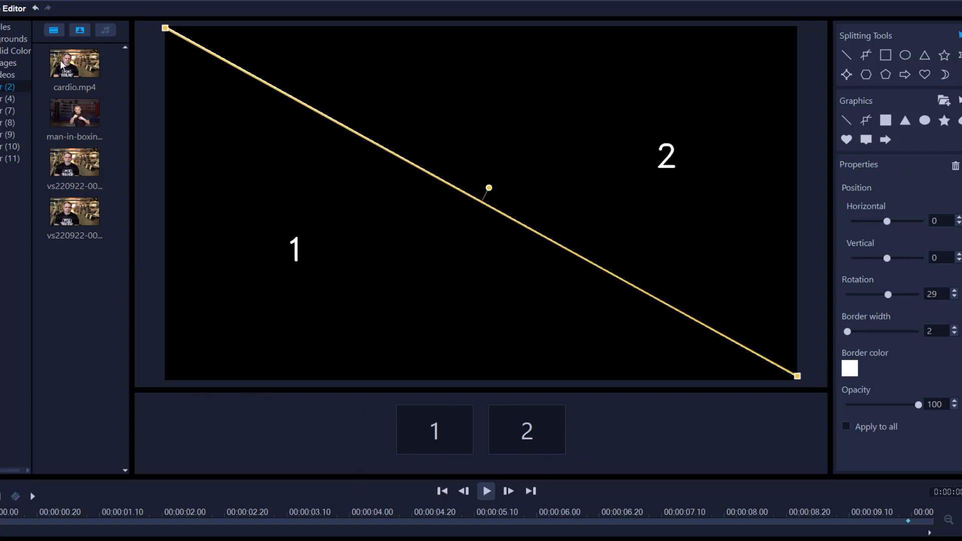
Fill region 1 with cardio.mp4 and region 2 with the boxing video.
{"action": "left_click", "coordinate": [73, 65]}
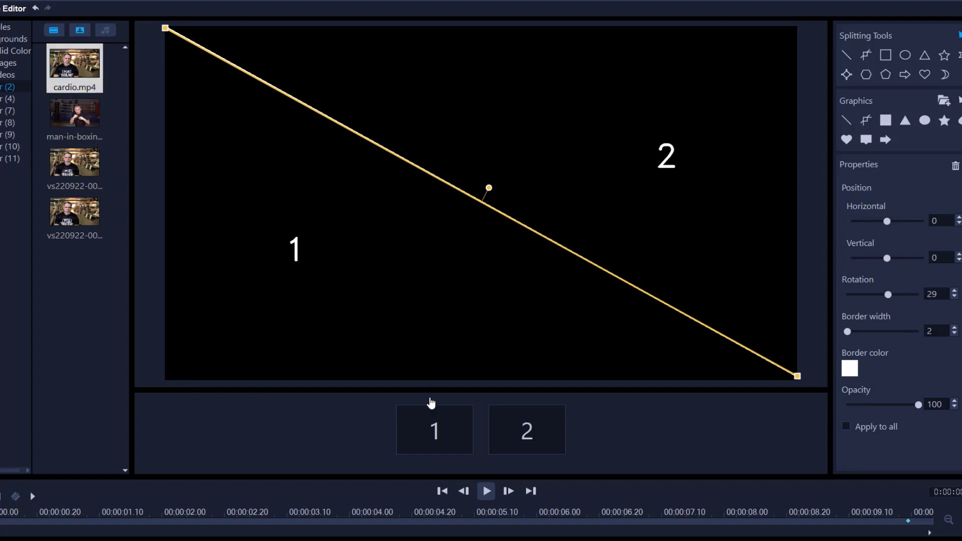
{"action": "left_click", "coordinate": [438, 436]}
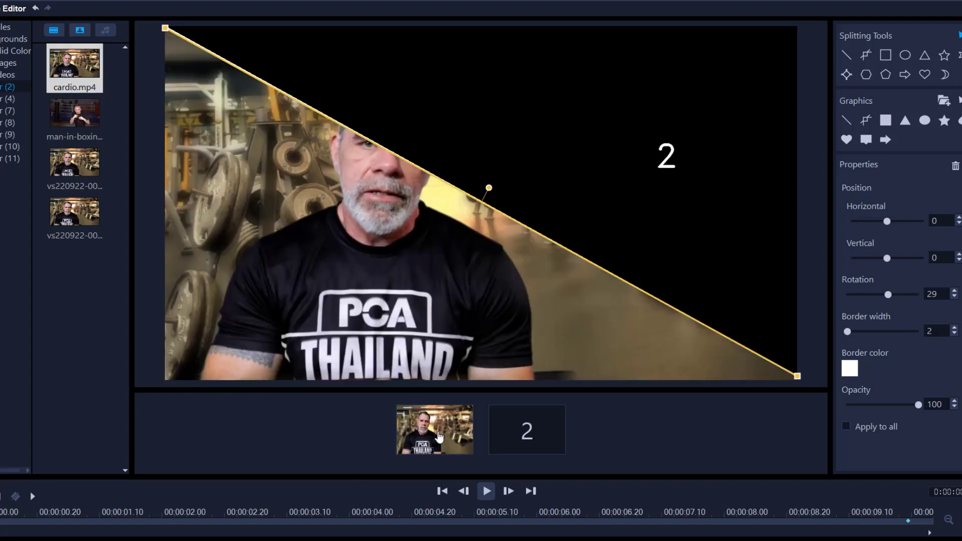
{"action": "left_click", "coordinate": [64, 113]}
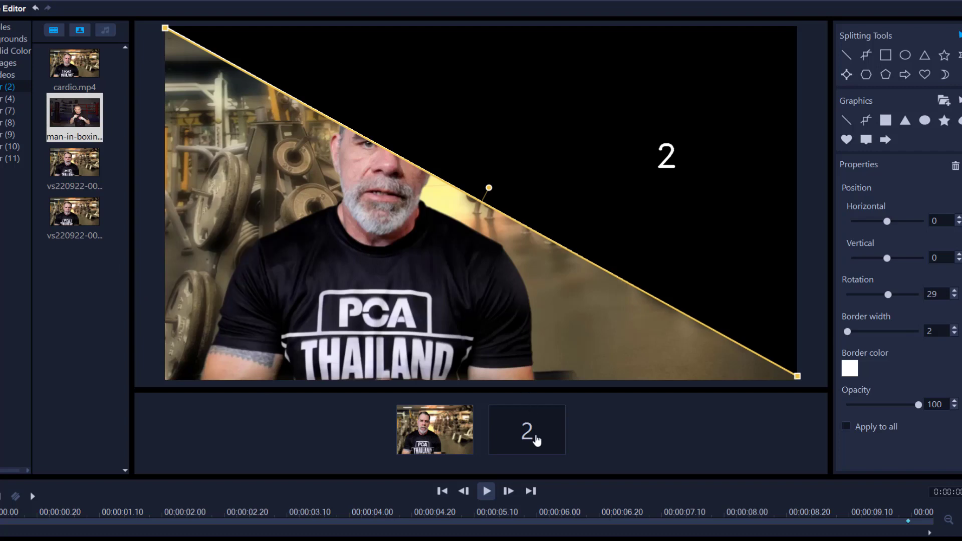
{"action": "left_click", "coordinate": [535, 439]}
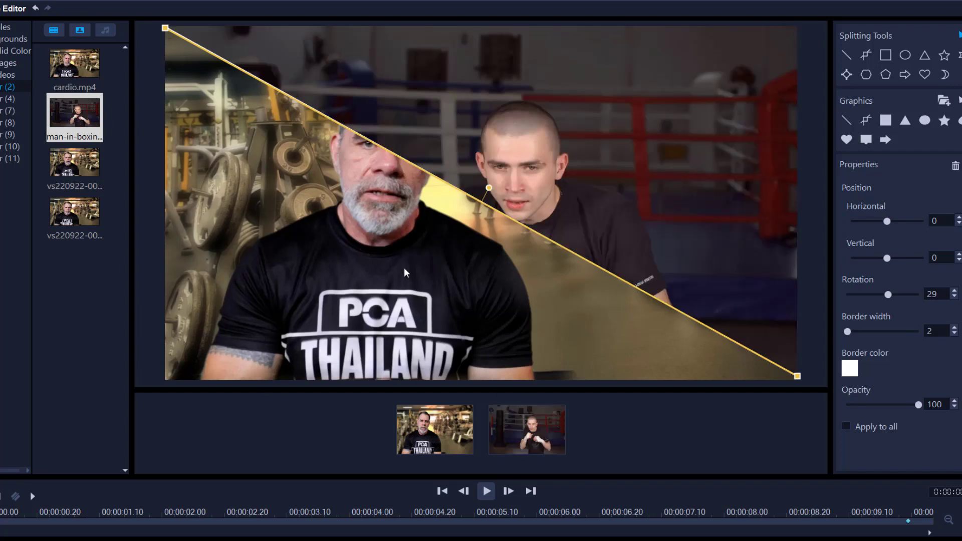
Shift cardio left in region 1 and reframe the boxer to fill region 2.
{"action": "left_click", "coordinate": [432, 442]}
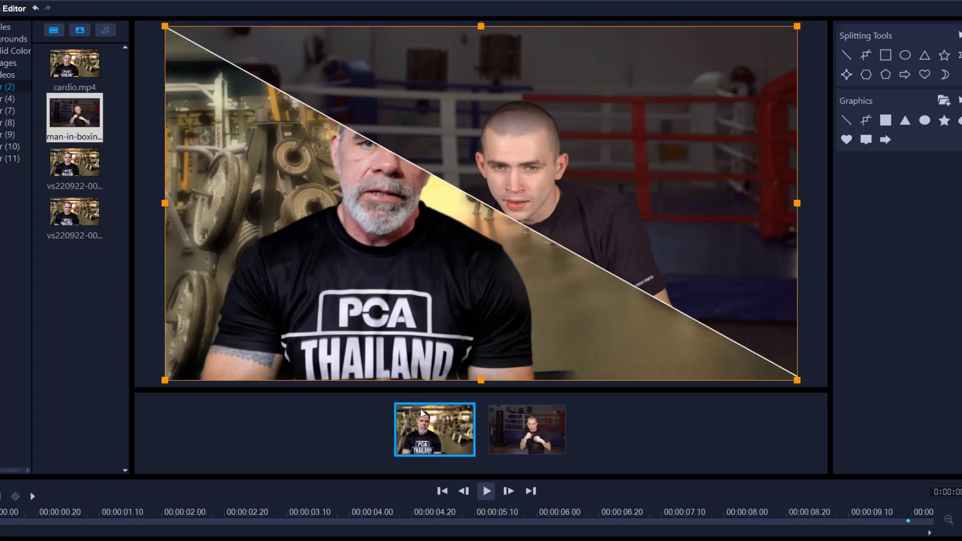
{"action": "mouse_move", "coordinate": [371, 285]}
{"action": "left_mouse_down"}
{"action": "mouse_move", "coordinate": [349, 284]}
{"action": "mouse_move", "coordinate": [356, 292]}
{"action": "left_mouse_up"}
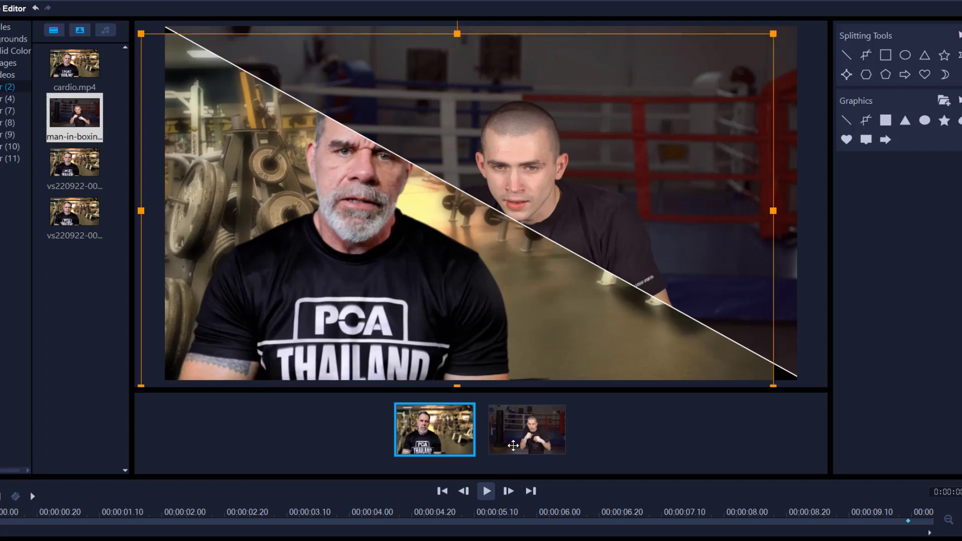
{"action": "left_click", "coordinate": [510, 441]}
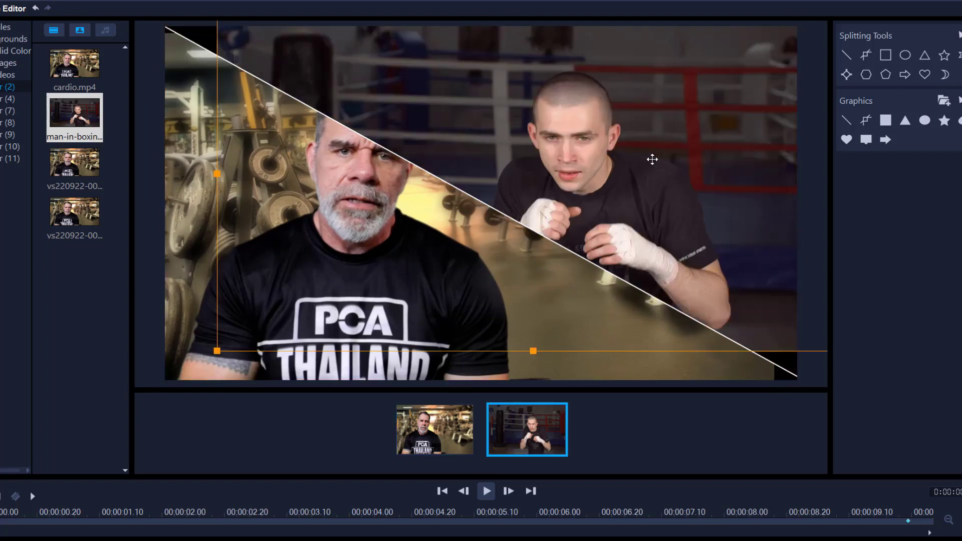
{"action": "left_click_drag", "start_coordinate": [651, 158], "coordinate": [682, 162]}
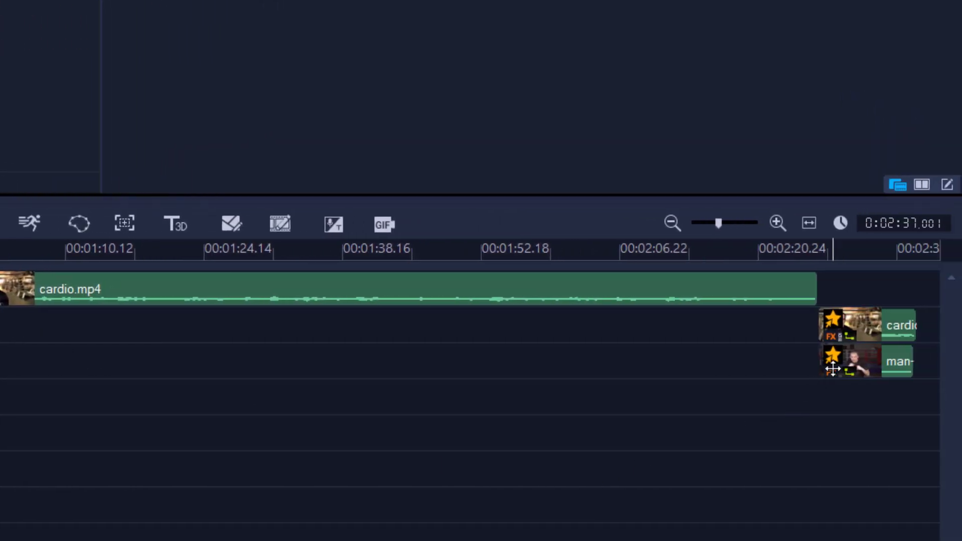
Group the boxing and cardio overlay clips via Grouping > Group.
{"action": "left_click_drag", "start_coordinate": [832, 369], "coordinate": [834, 368]}
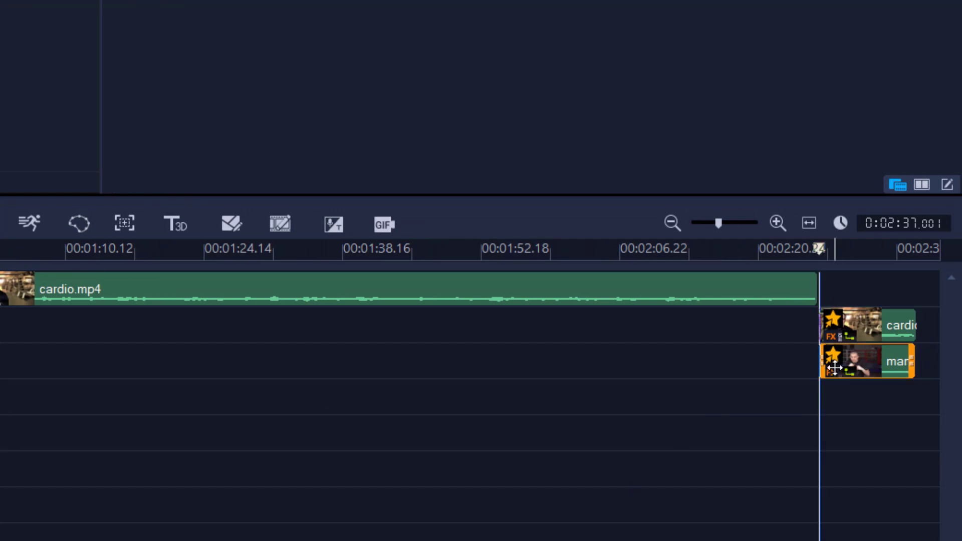
{"action": "left_click", "coordinate": [848, 330], "text": "ctrl"}
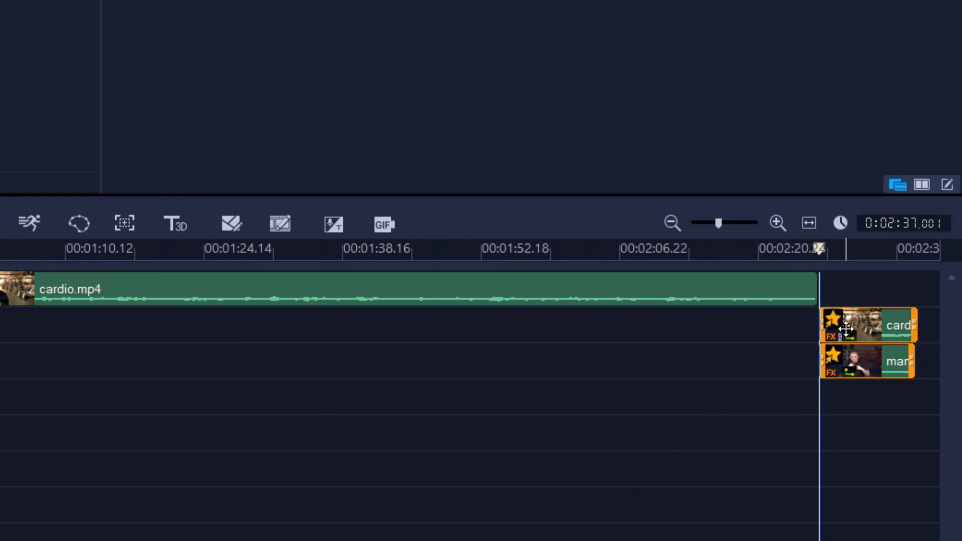
{"action": "right_click", "coordinate": [857, 325]}
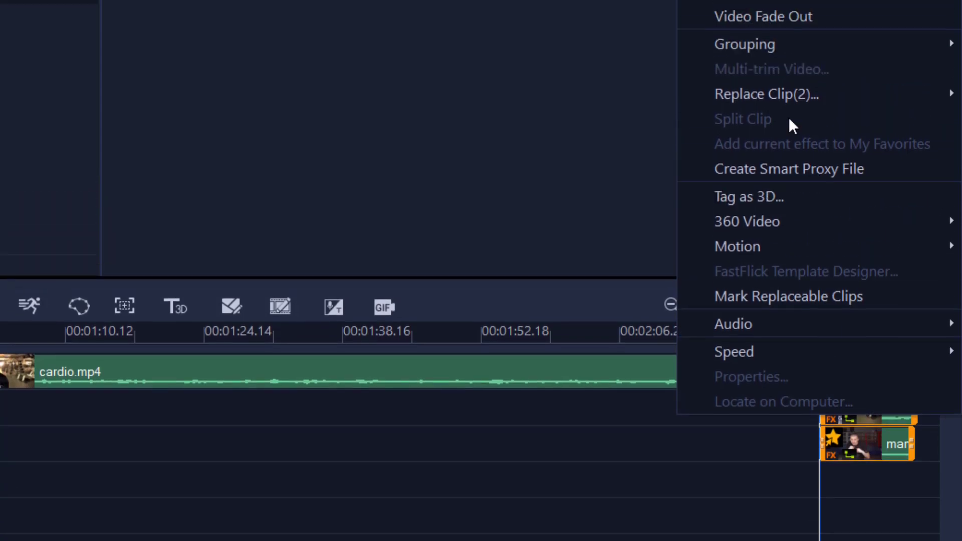
{"action": "mouse_move", "coordinate": [764, 161]}
{"action": "left_click", "coordinate": [634, 153]}
{"action": "left_click", "coordinate": [801, 438]}
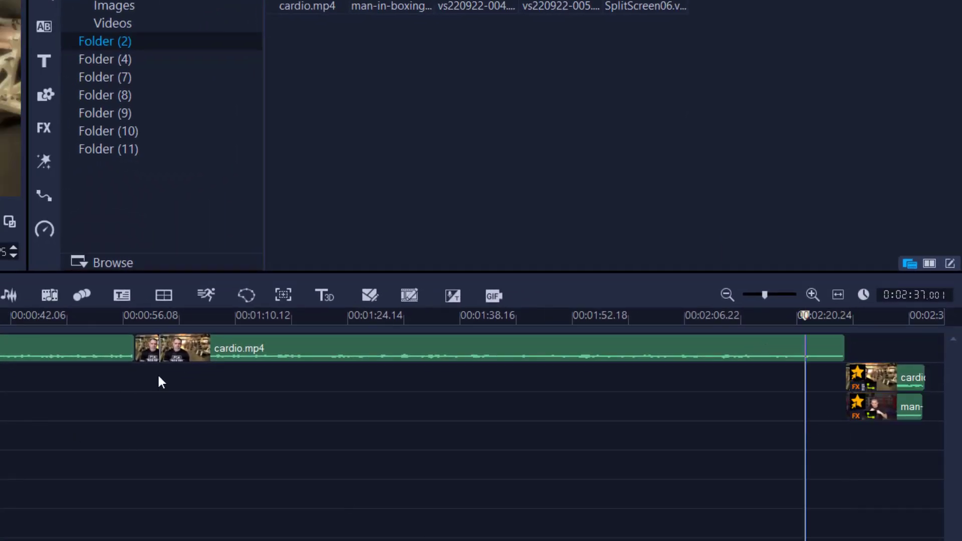
Lengthen the freeze frame and slide the grouped overlays left to start beneath it.
{"action": "left_click", "coordinate": [157, 354]}
{"action": "left_click_drag", "start_coordinate": [157, 354], "coordinate": [178, 356]}
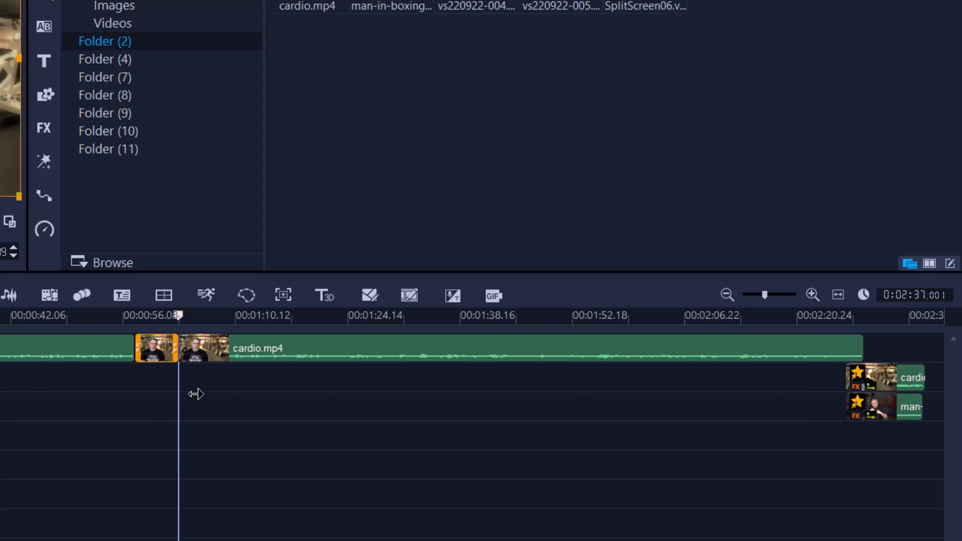
{"action": "left_click", "coordinate": [868, 384]}
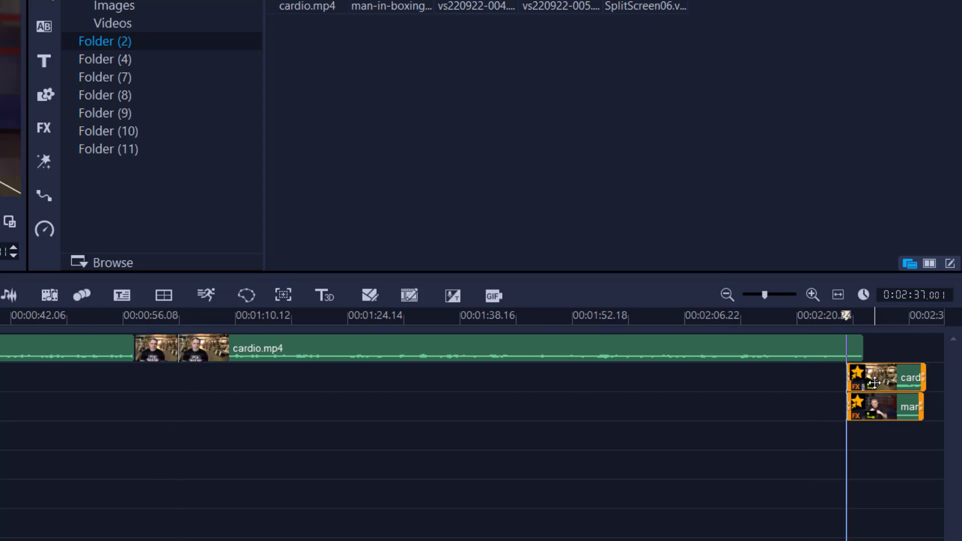
{"action": "left_click_drag", "start_coordinate": [866, 384], "coordinate": [163, 388]}
{"action": "left_click", "coordinate": [171, 354]}
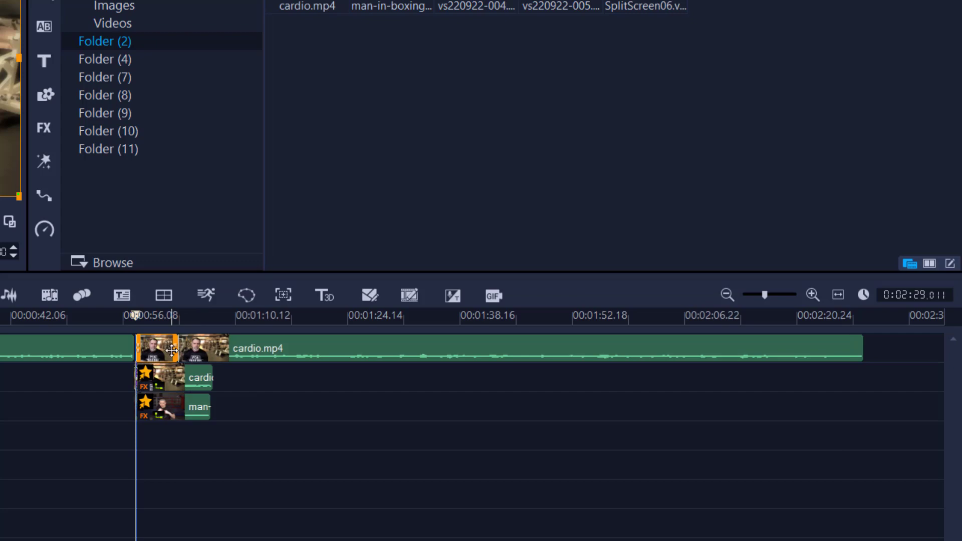
Extend the freeze frame to about 9 seconds.
{"action": "left_click_drag", "start_coordinate": [175, 352], "coordinate": [212, 391]}
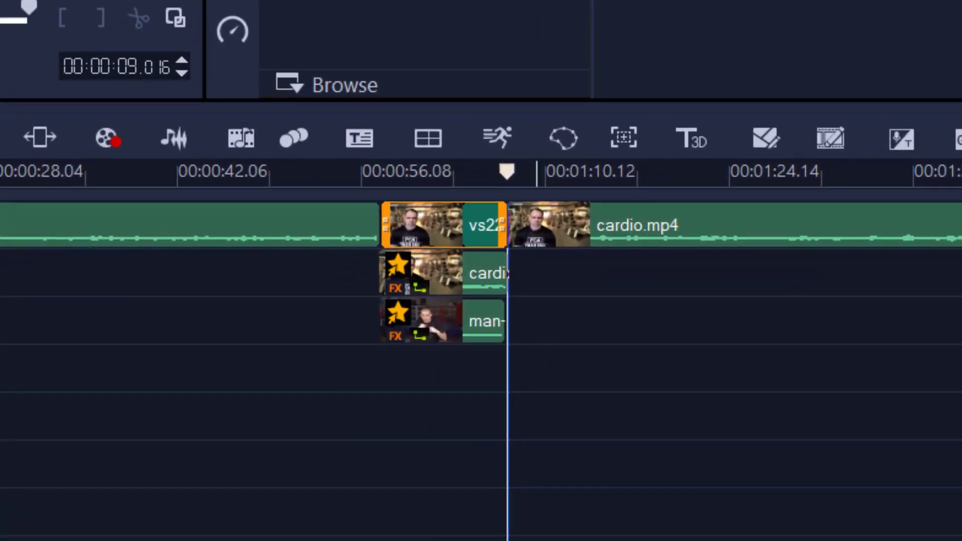
{"action": "scroll", "coordinate": [481, 270], "scroll_direction": "up", "scroll_amount": 5}
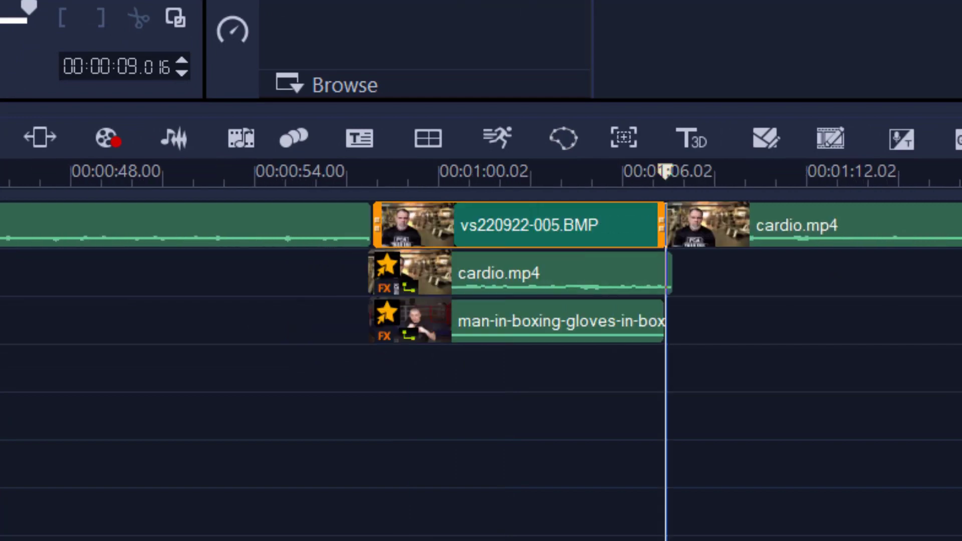
{"action": "scroll", "coordinate": [665, 270], "scroll_direction": "up", "scroll_amount": 1}
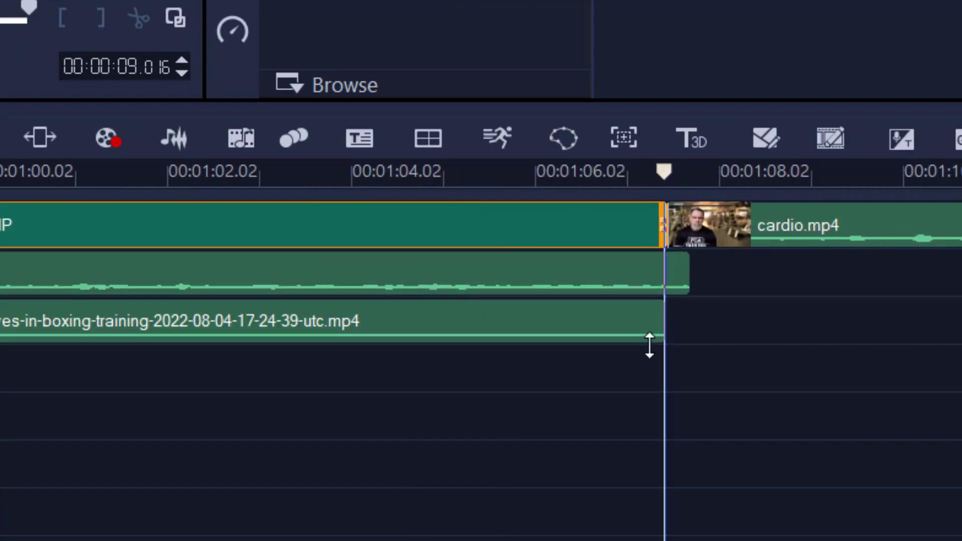
Ungroup the overlays and trim the cardio overlay to end with the boxing clip near 1:07.
{"action": "left_click", "coordinate": [426, 276]}
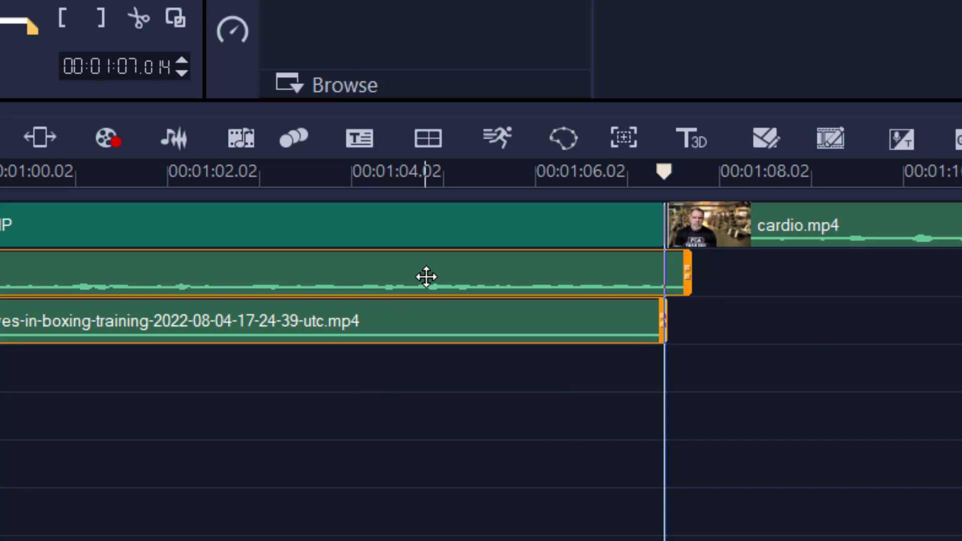
{"action": "right_click", "coordinate": [425, 276]}
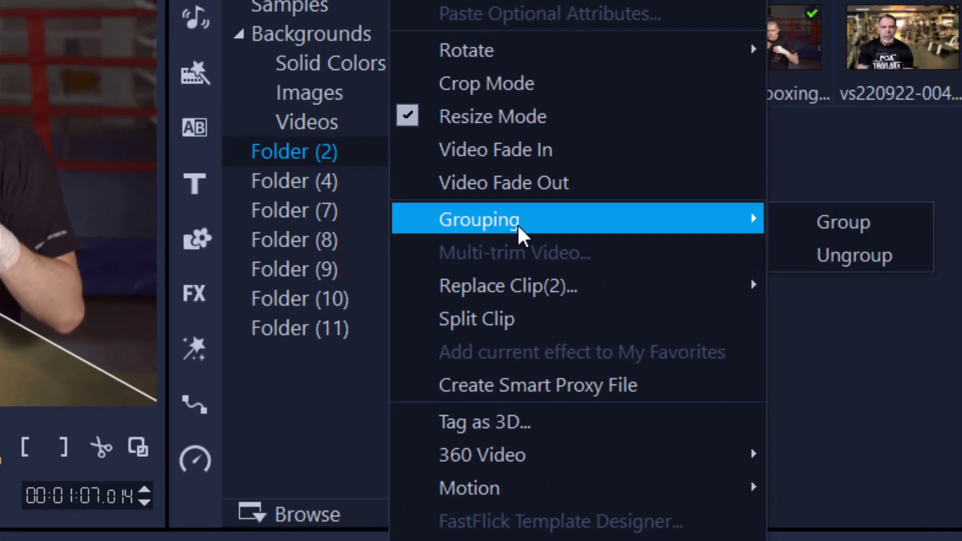
{"action": "left_click", "coordinate": [835, 255]}
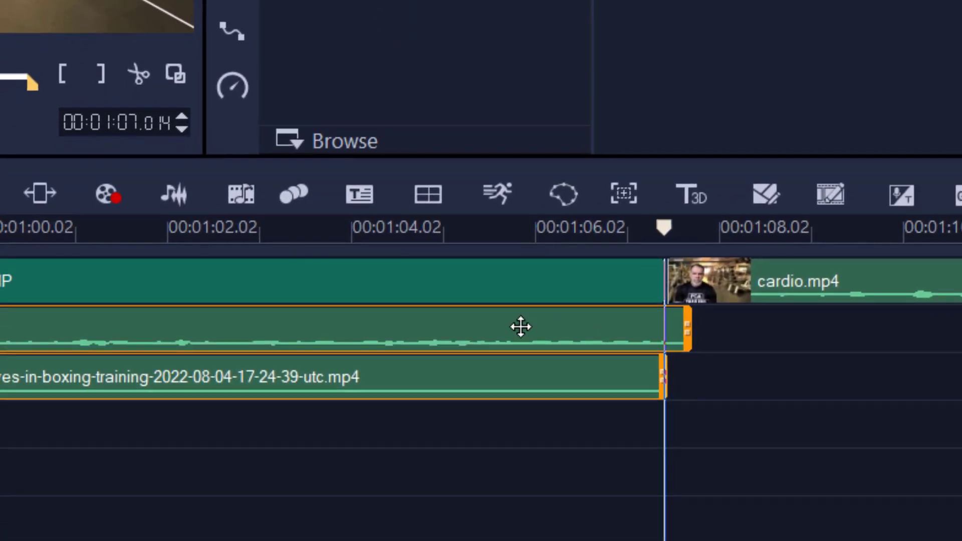
{"action": "left_click", "coordinate": [474, 525]}
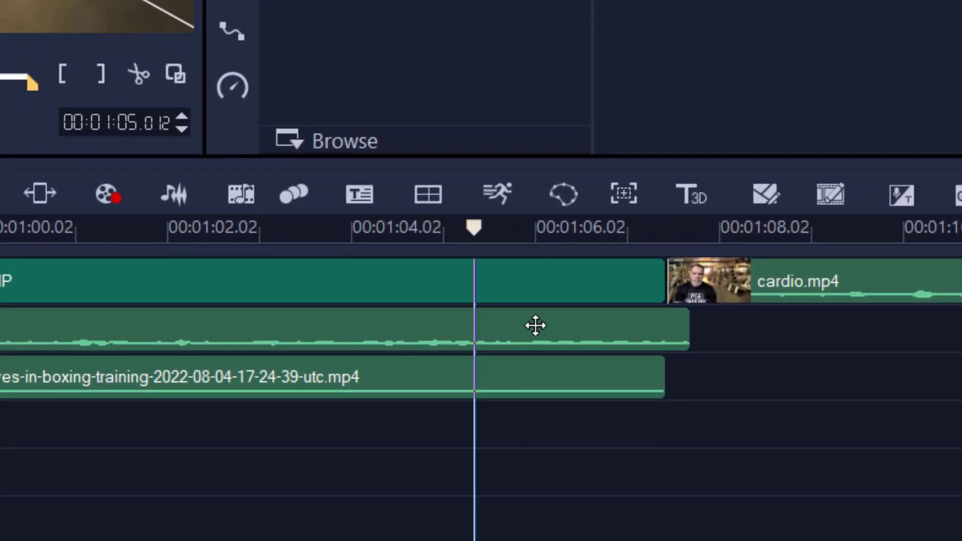
{"action": "left_click", "coordinate": [535, 328]}
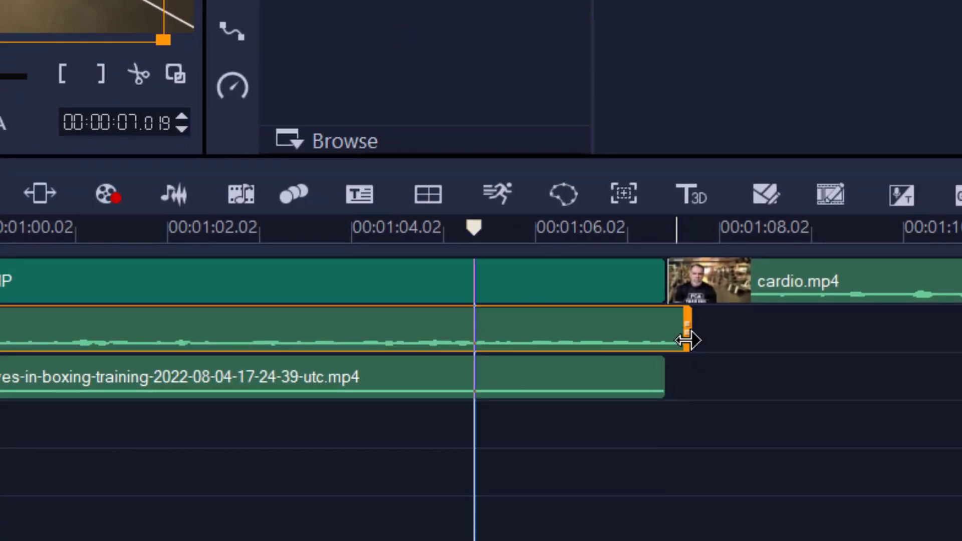
{"action": "mouse_move", "coordinate": [687, 336]}
{"action": "left_mouse_down"}
{"action": "mouse_move", "coordinate": [671, 340]}
{"action": "mouse_move", "coordinate": [701, 386]}
{"action": "mouse_move", "coordinate": [693, 436]}
{"action": "left_mouse_up"}
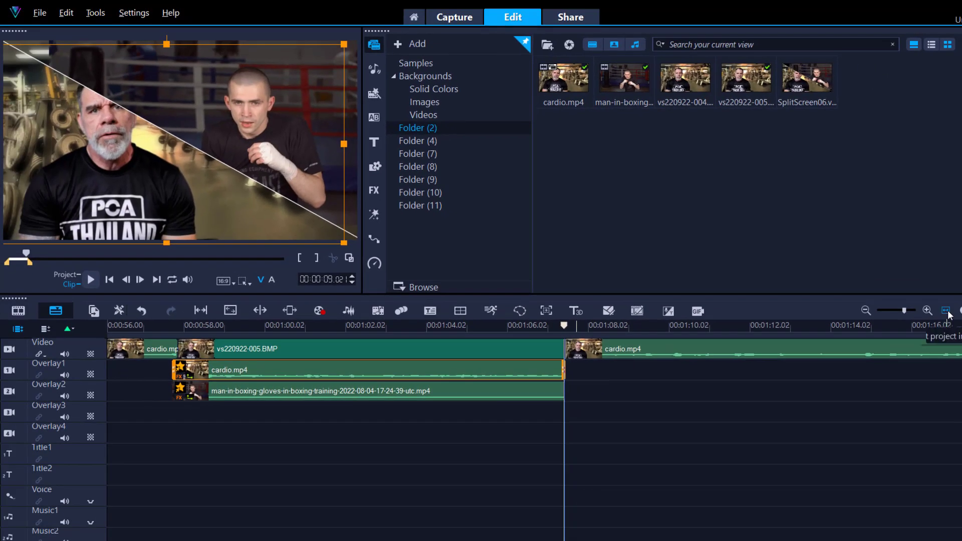
Fit the project in the timeline, play from about 46 seconds, and pause at 00:01:00.003.
{"action": "left_click", "coordinate": [945, 310]}
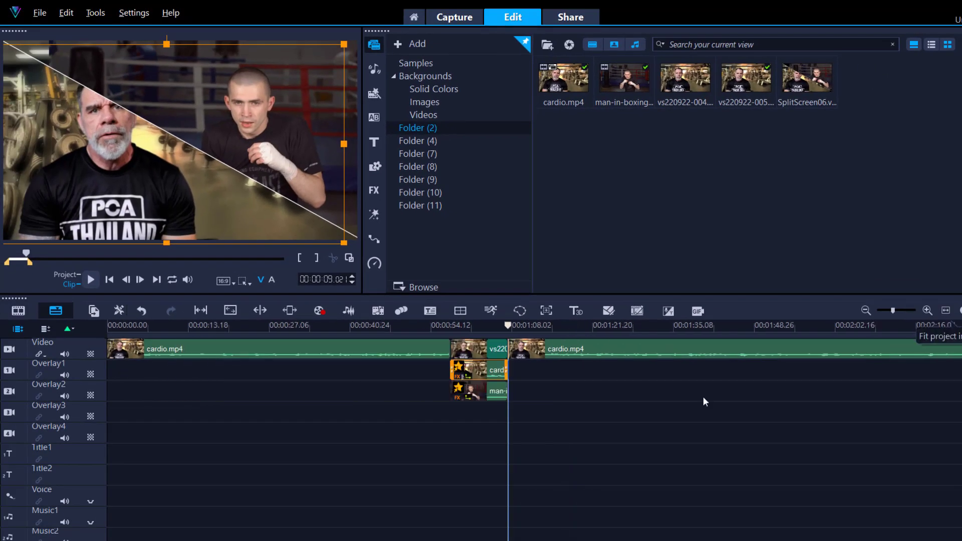
{"action": "mouse_move", "coordinate": [419, 327]}
{"action": "left_mouse_down"}
{"action": "mouse_move", "coordinate": [386, 327]}
{"action": "mouse_move", "coordinate": [427, 326]}
{"action": "left_mouse_up"}
{"action": "key", "text": "space"}
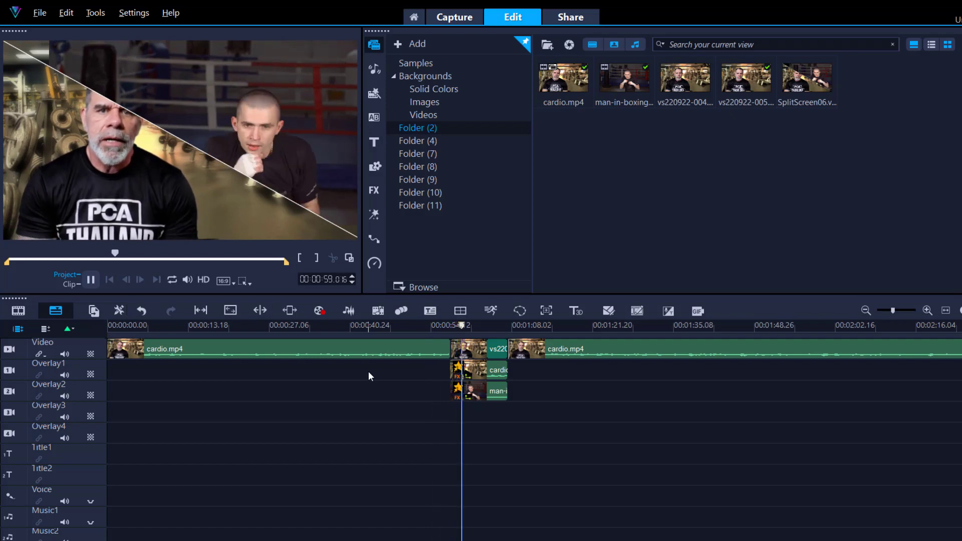
{"action": "key", "text": "space"}
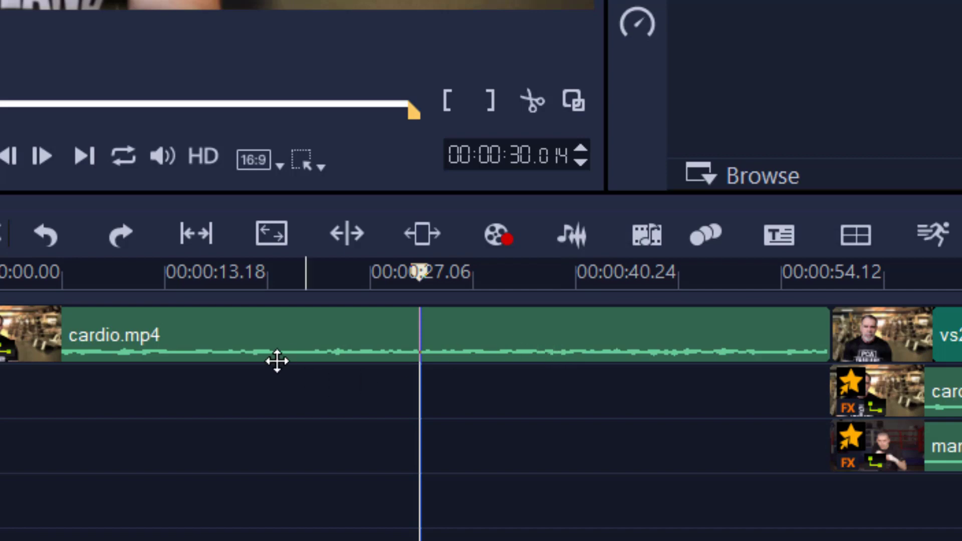
Select the first cardio.mp4 clip and show its audio waveform in the preview.
{"action": "left_click", "coordinate": [262, 356]}
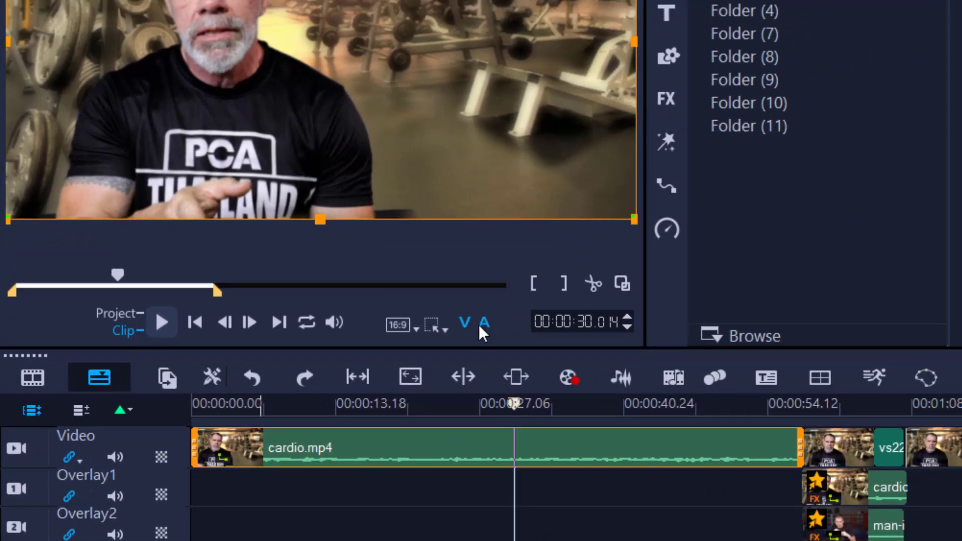
{"action": "left_click", "coordinate": [481, 326]}
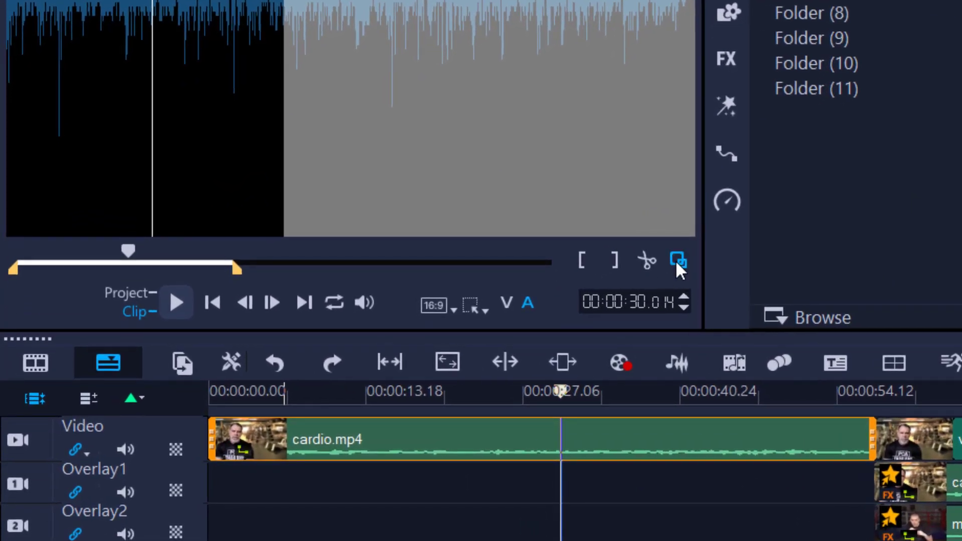
Enlarge the waveform preview and mark the first cardio.mp4 clip's start point with F3.
{"action": "left_click", "coordinate": [678, 261]}
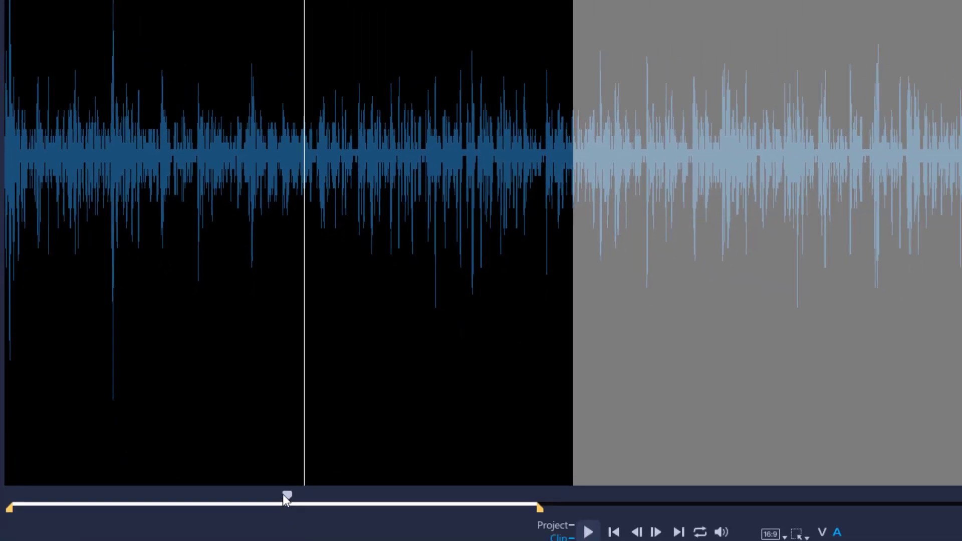
{"action": "left_click_drag", "start_coordinate": [283, 495], "coordinate": [336, 508]}
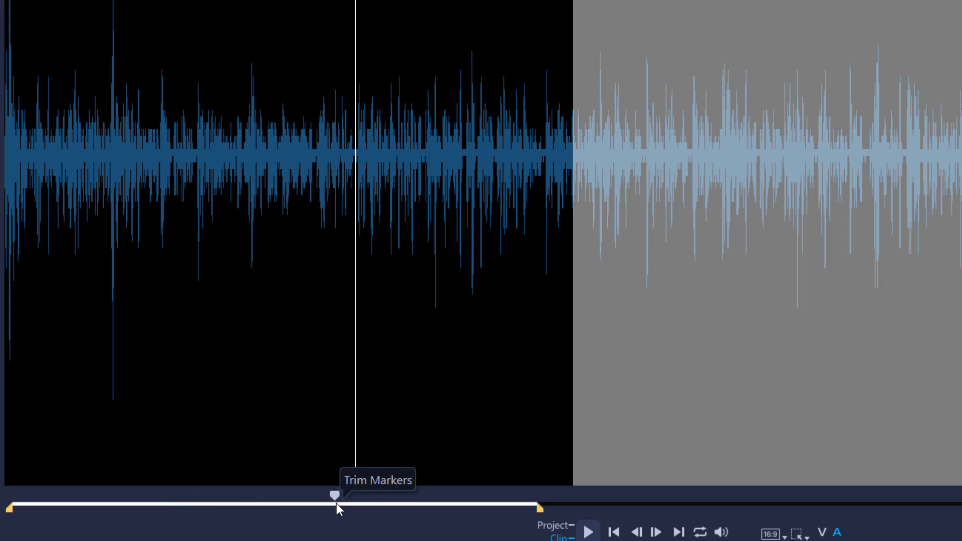
{"action": "key", "text": "F3"}
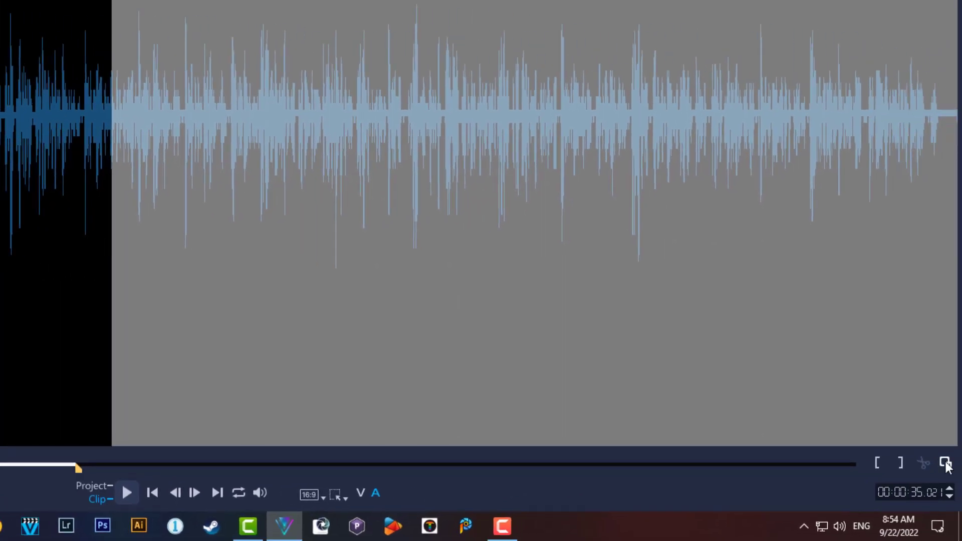
Exit the enlarged preview back to the normal editor layout.
{"action": "left_click", "coordinate": [945, 463]}
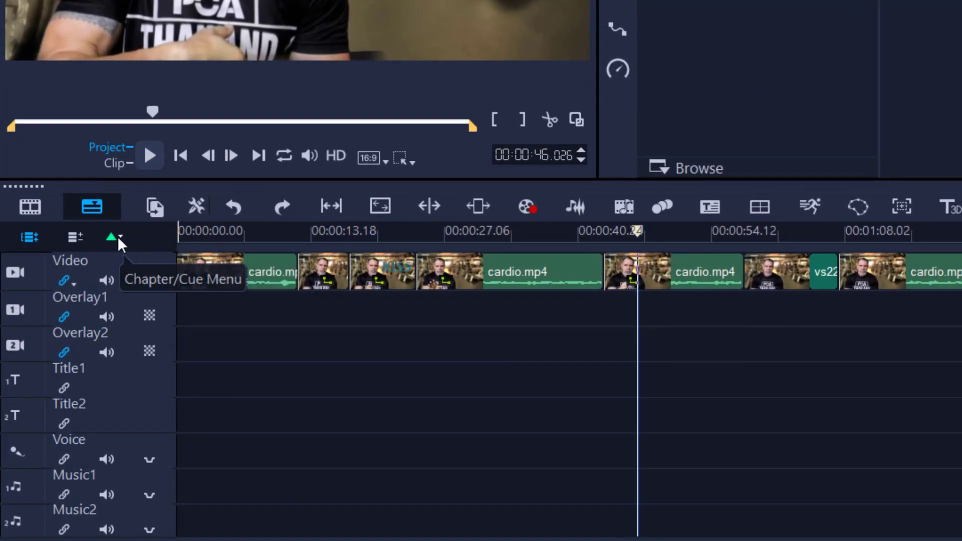
Switch the timeline's Chapter/Cue marker mode to Cue Point.
{"action": "left_click", "coordinate": [119, 241]}
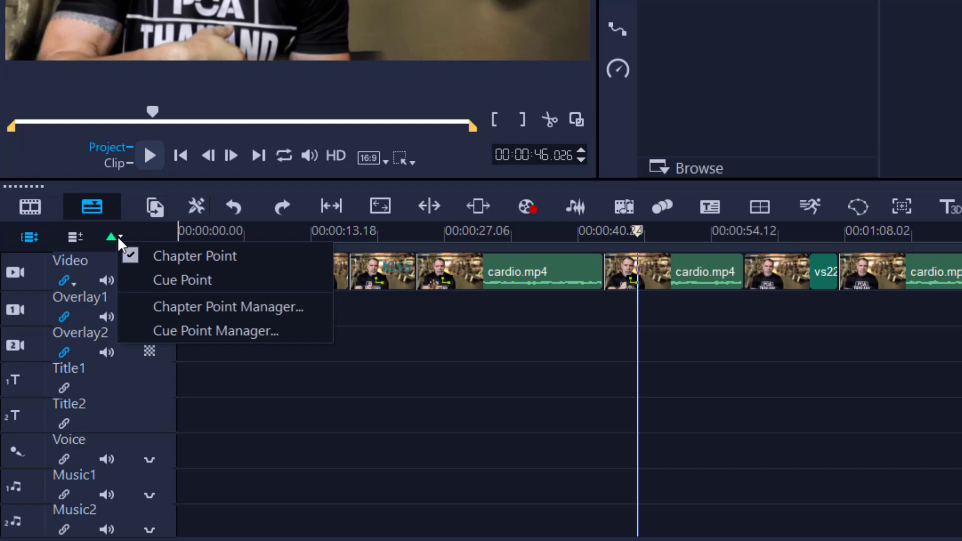
{"action": "left_click", "coordinate": [137, 279]}
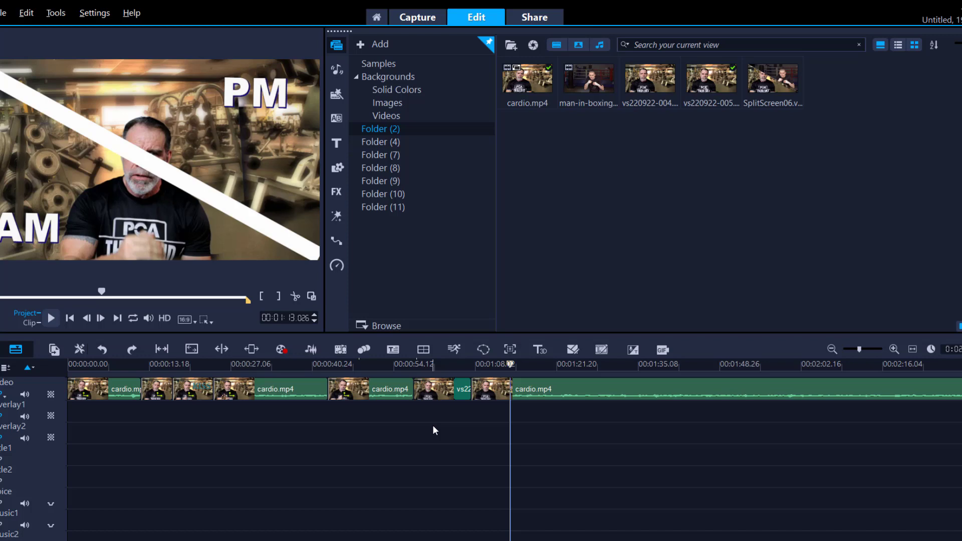
Add cue points on the marker strip at about 01:14, 01:50 and 02:09.
{"action": "left_click", "coordinate": [566, 364]}
{"action": "left_click_drag", "start_coordinate": [604, 358], "coordinate": [539, 358]}
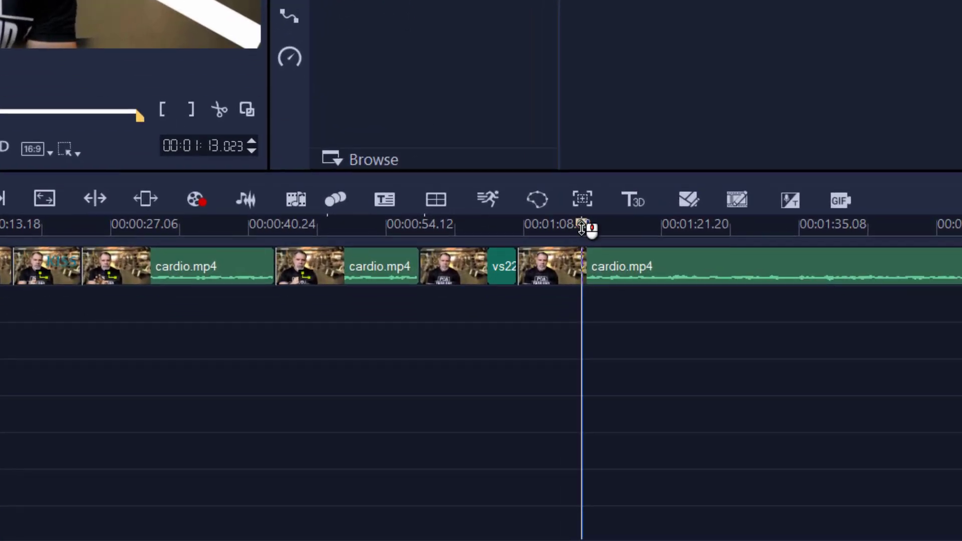
{"action": "left_click", "coordinate": [582, 225]}
{"action": "left_click_drag", "start_coordinate": [583, 226], "coordinate": [845, 241]}
{"action": "left_click_drag", "start_coordinate": [663, 238], "coordinate": [769, 237]}
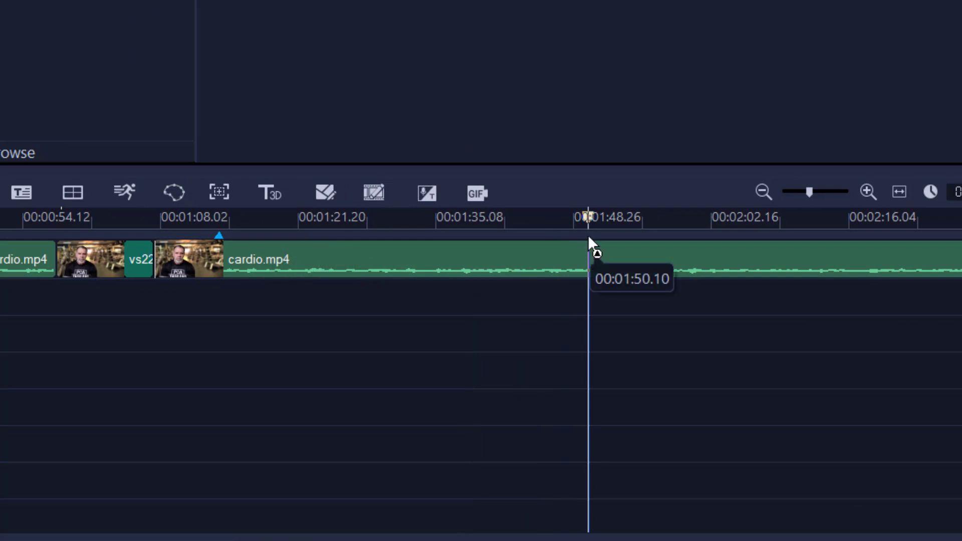
{"action": "left_click", "coordinate": [588, 237]}
{"action": "left_click_drag", "start_coordinate": [615, 216], "coordinate": [781, 220]}
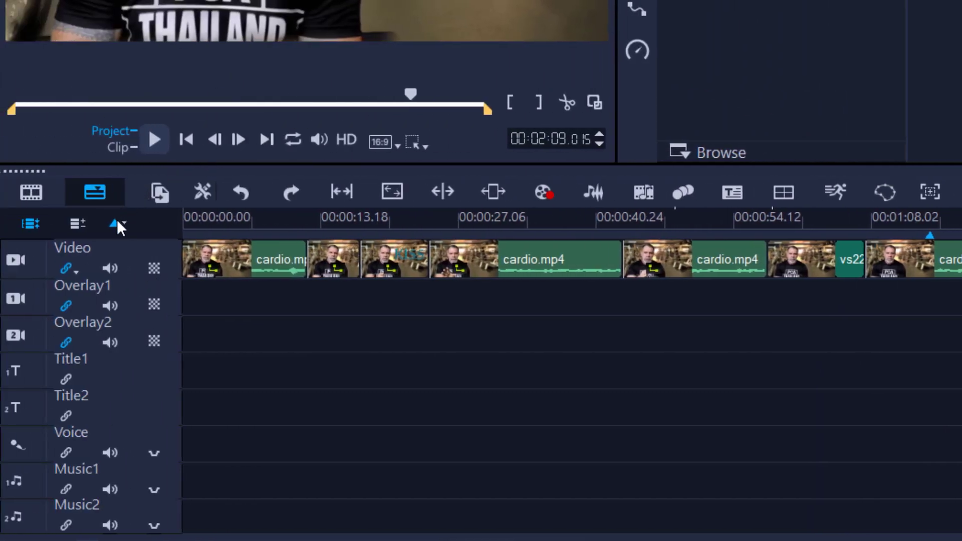
{"action": "left_click", "coordinate": [116, 221]}
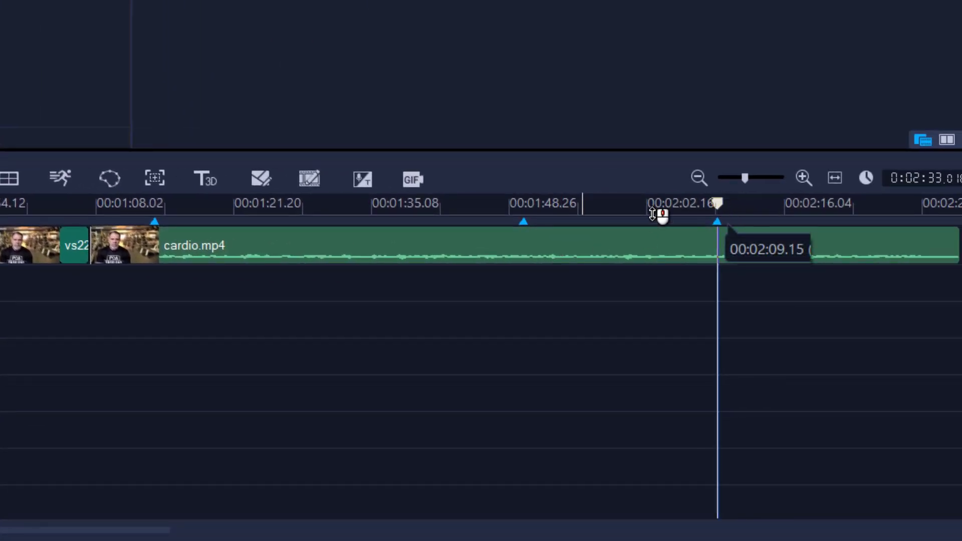
Return to the first cue point and rename it 'split'.
{"action": "left_click", "coordinate": [721, 201]}
{"action": "left_click_drag", "start_coordinate": [721, 201], "coordinate": [162, 198]}
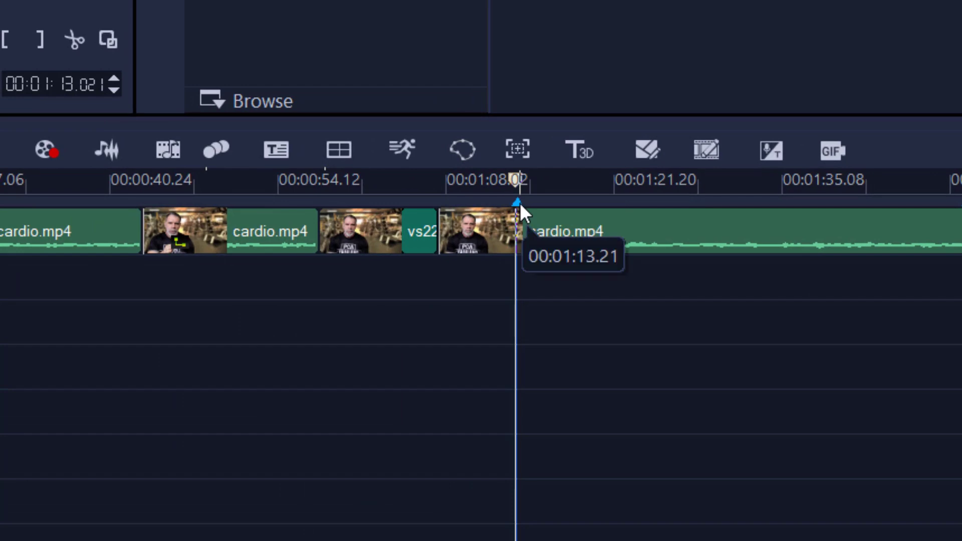
{"action": "double_click", "coordinate": [518, 203]}
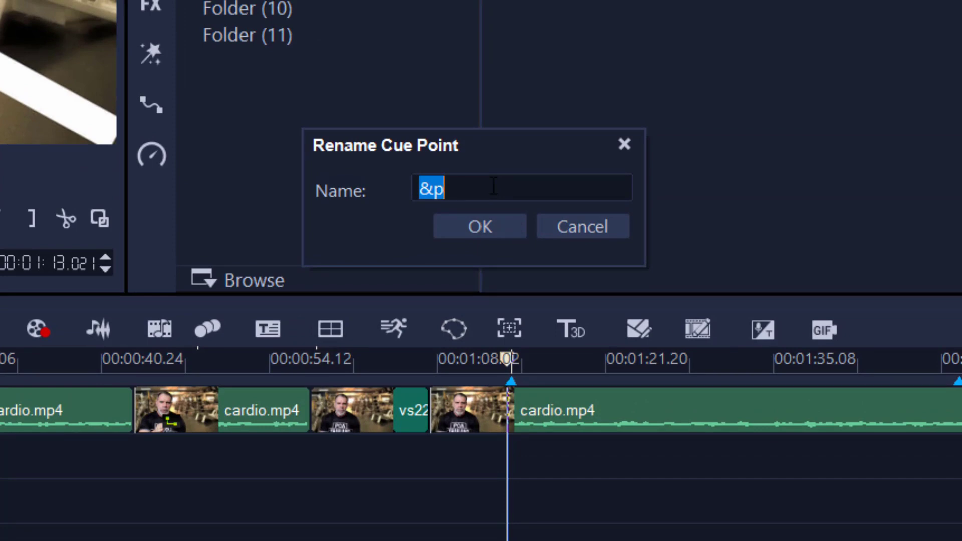
{"action": "type", "text": "split"}
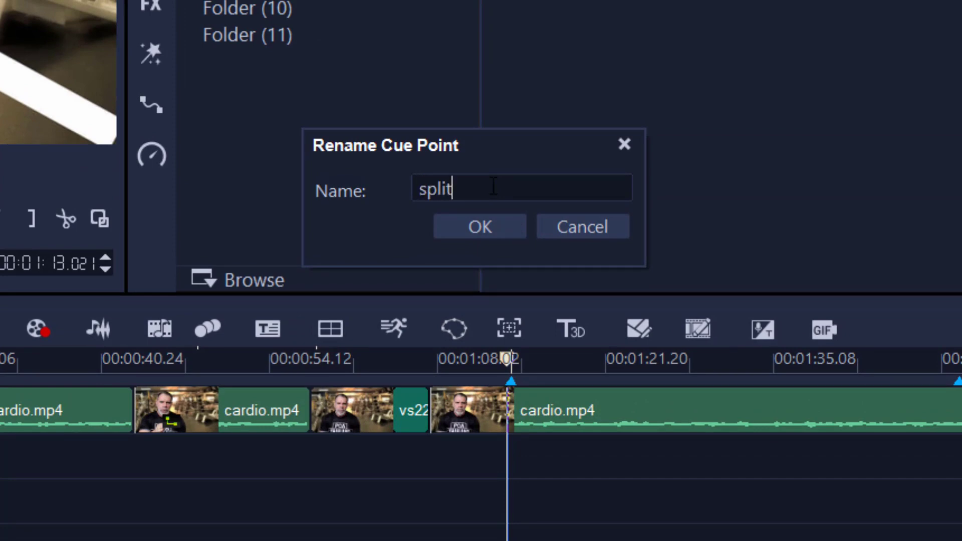
{"action": "left_click", "coordinate": [473, 231]}
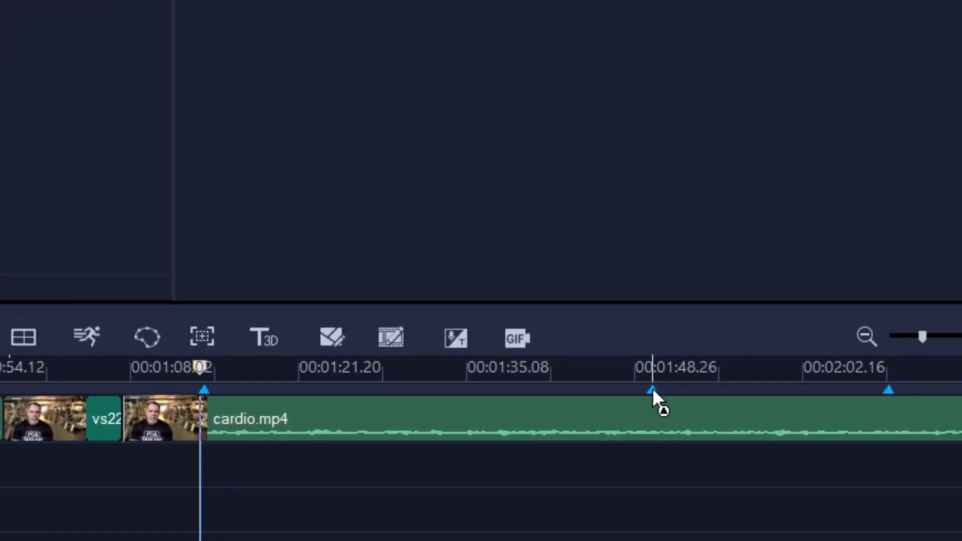
Rename the 01:50 and 02:09 cue points to 'time' and 'gripp'.
{"action": "double_click", "coordinate": [651, 389]}
{"action": "type", "text": "time"}
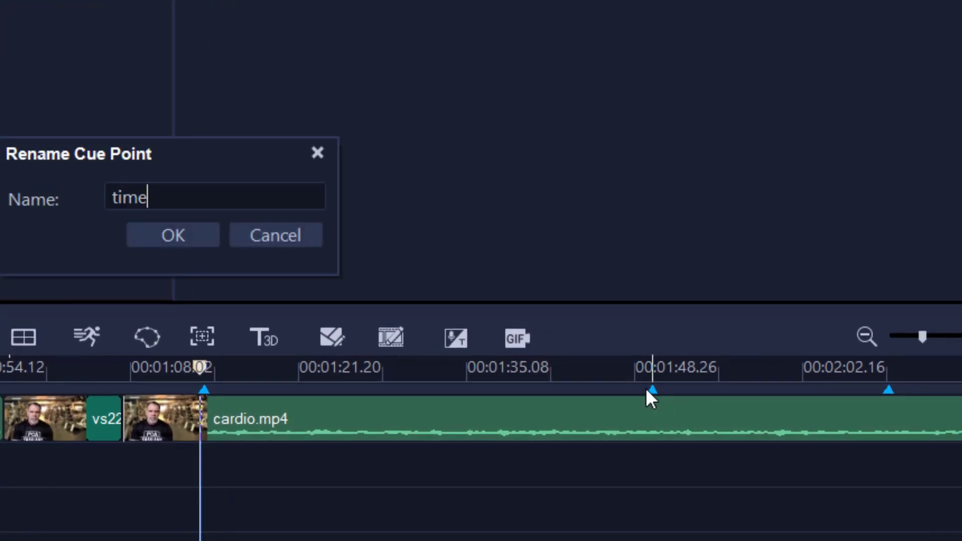
{"action": "left_click", "coordinate": [204, 236]}
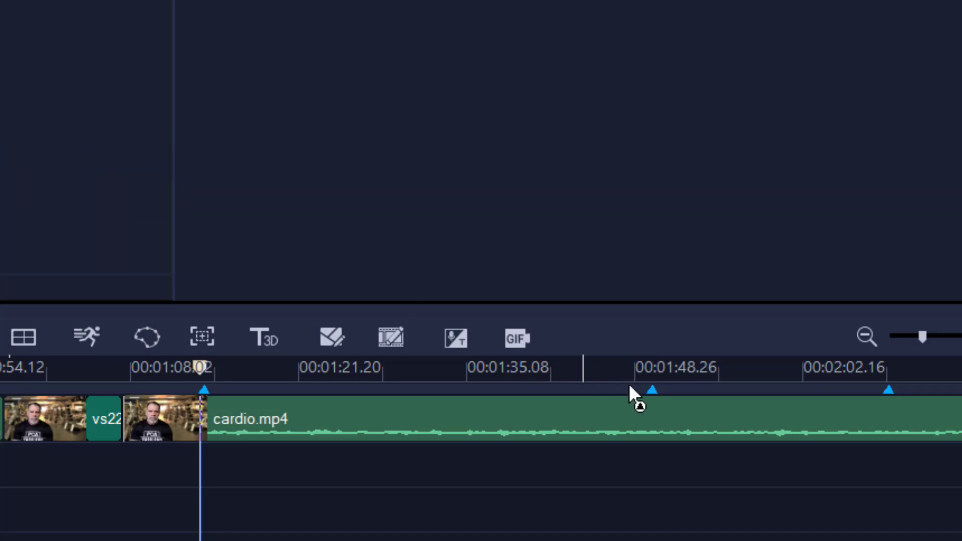
{"action": "double_click", "coordinate": [891, 390]}
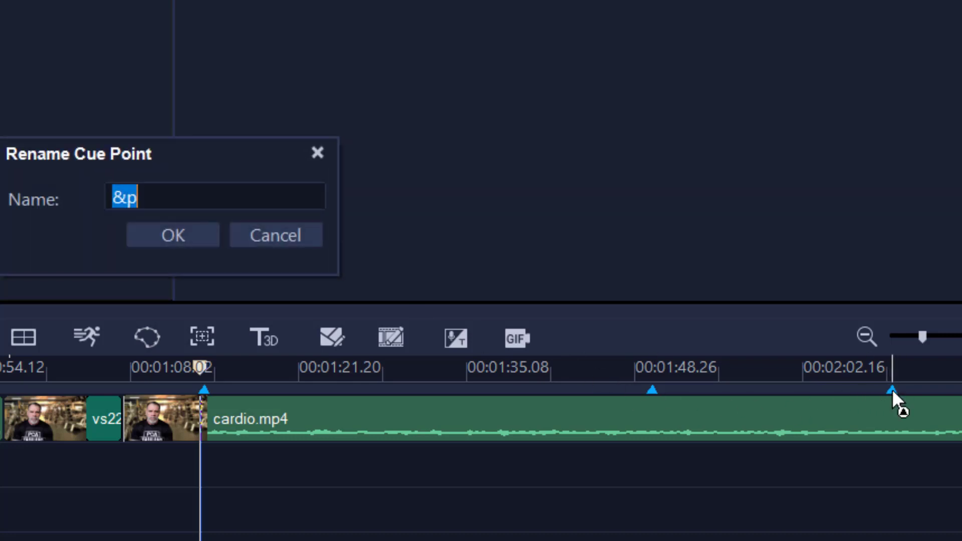
{"action": "type", "text": "gripp"}
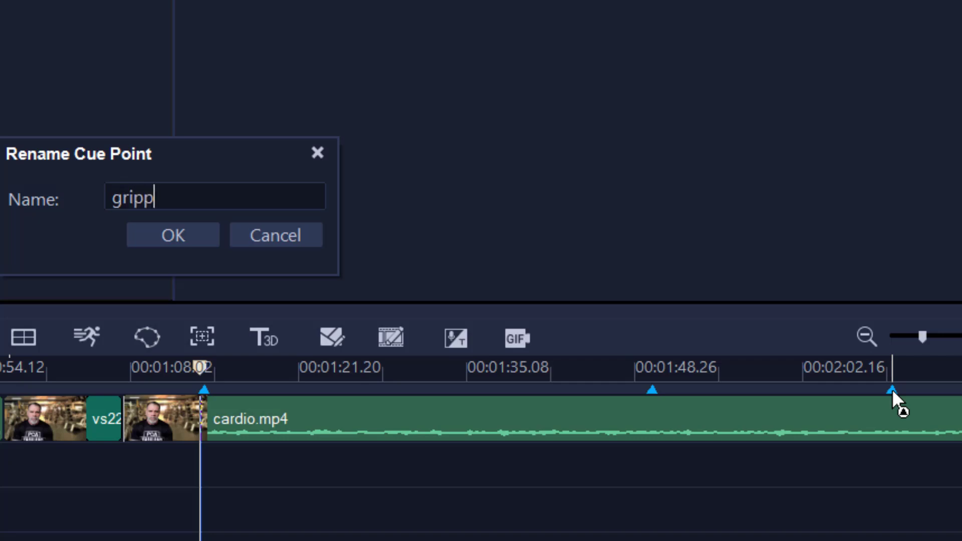
{"action": "left_click", "coordinate": [185, 233]}
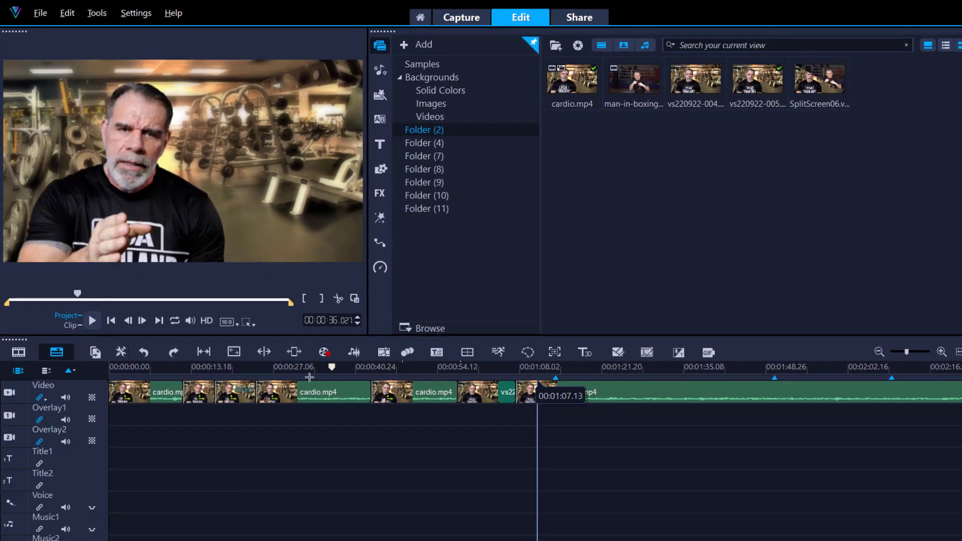
Use the Cue Point Manager to jump the playhead to the gripp cue at 00:02:09.24.
{"action": "left_click_drag", "start_coordinate": [309, 377], "coordinate": [198, 377]}
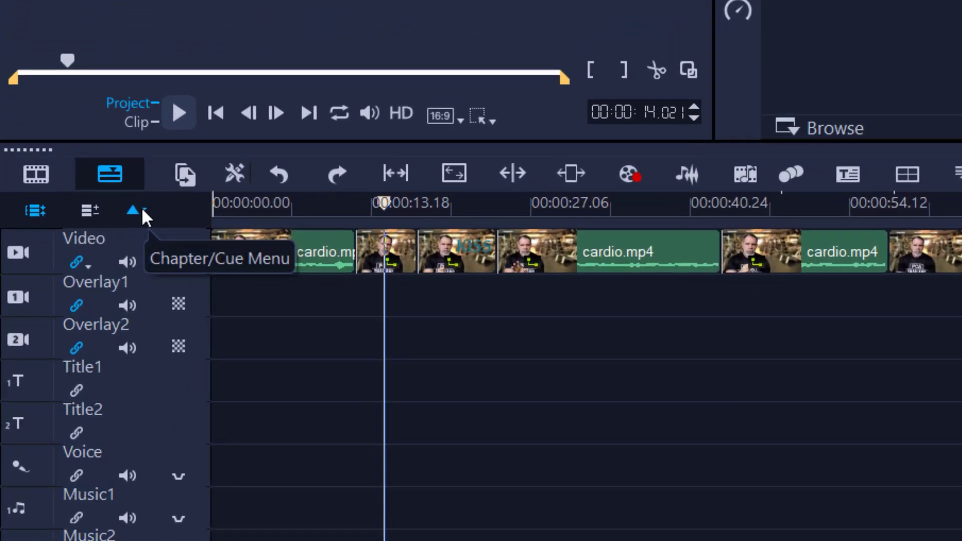
{"action": "left_click", "coordinate": [141, 209]}
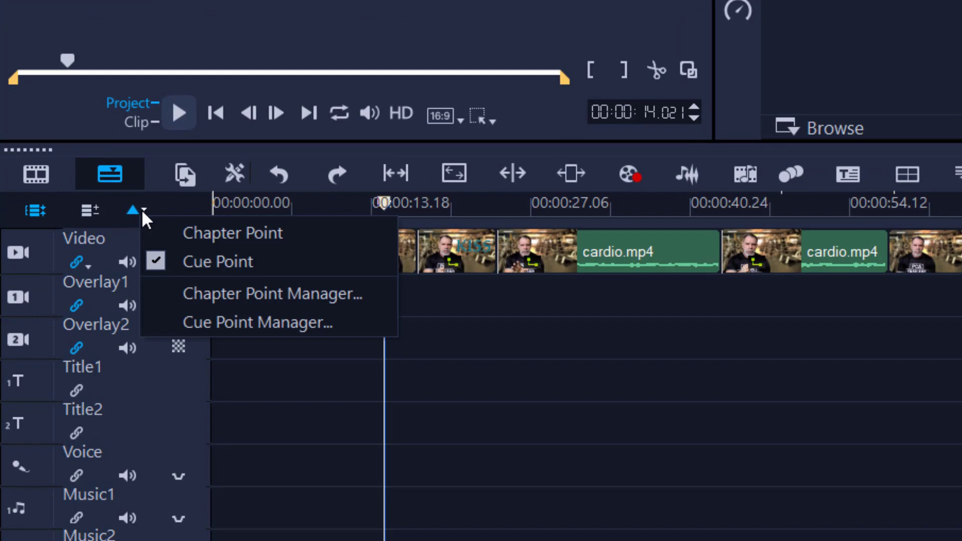
{"action": "left_click", "coordinate": [192, 318]}
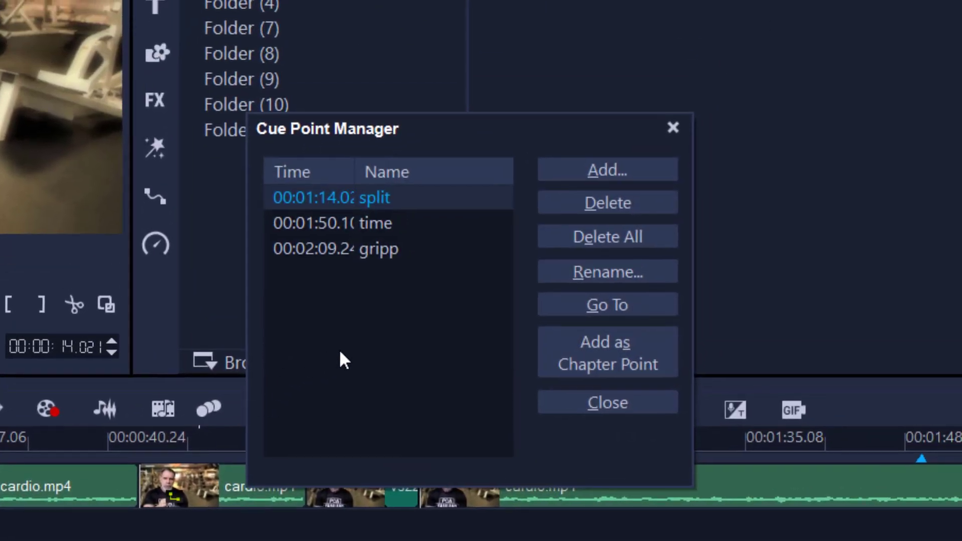
{"action": "left_click", "coordinate": [330, 249]}
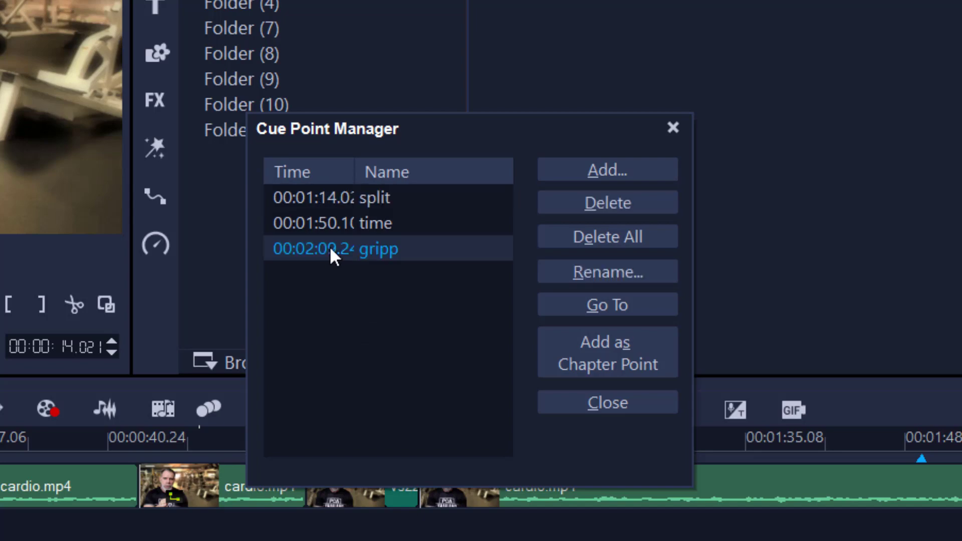
{"action": "left_click", "coordinate": [575, 303]}
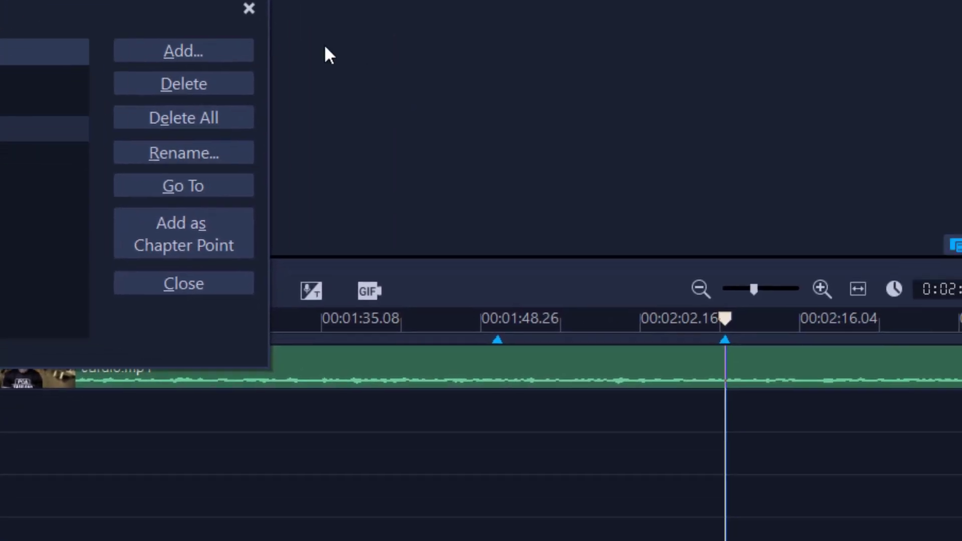
{"action": "left_click", "coordinate": [249, 8]}
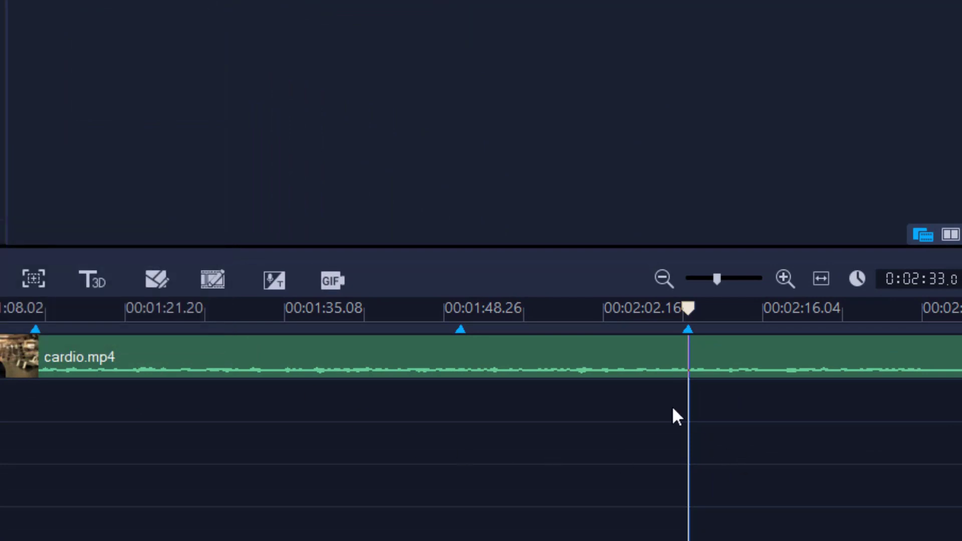